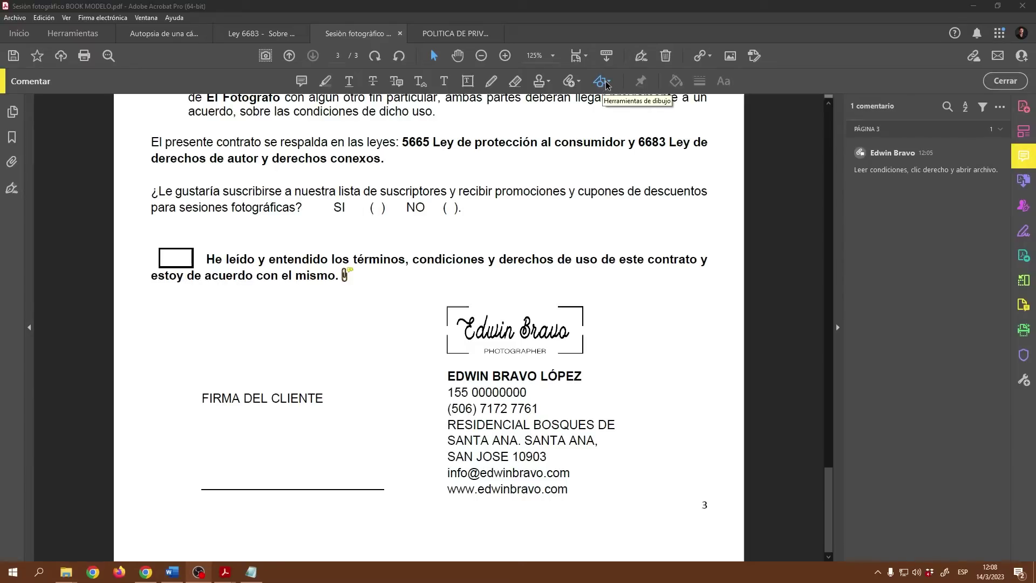
# Step: Draw a horizontal line beneath the website address on page 1 with the Line drawing tool and select it
pyautogui.click(606, 83)
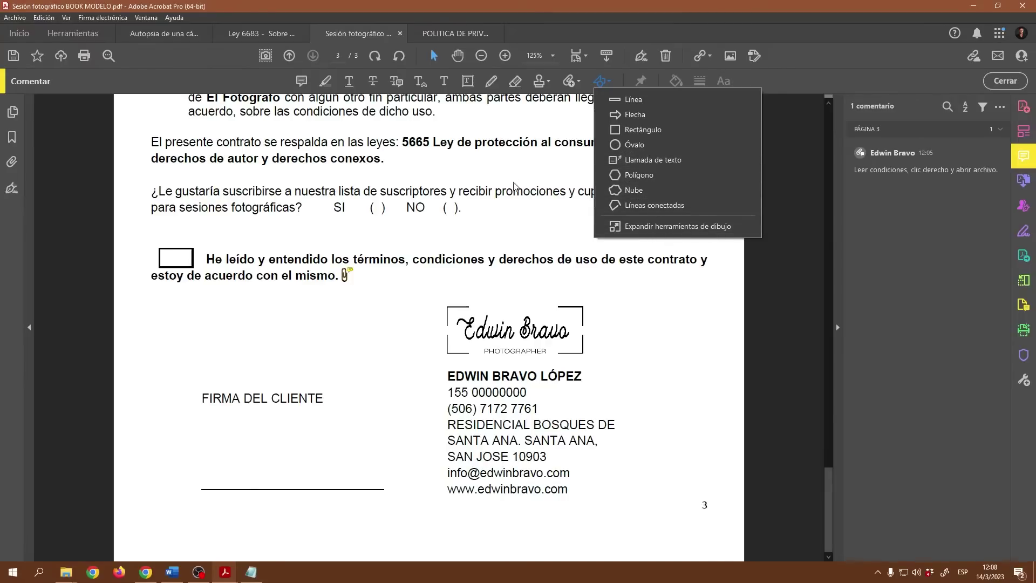
pyautogui.click(655, 336)
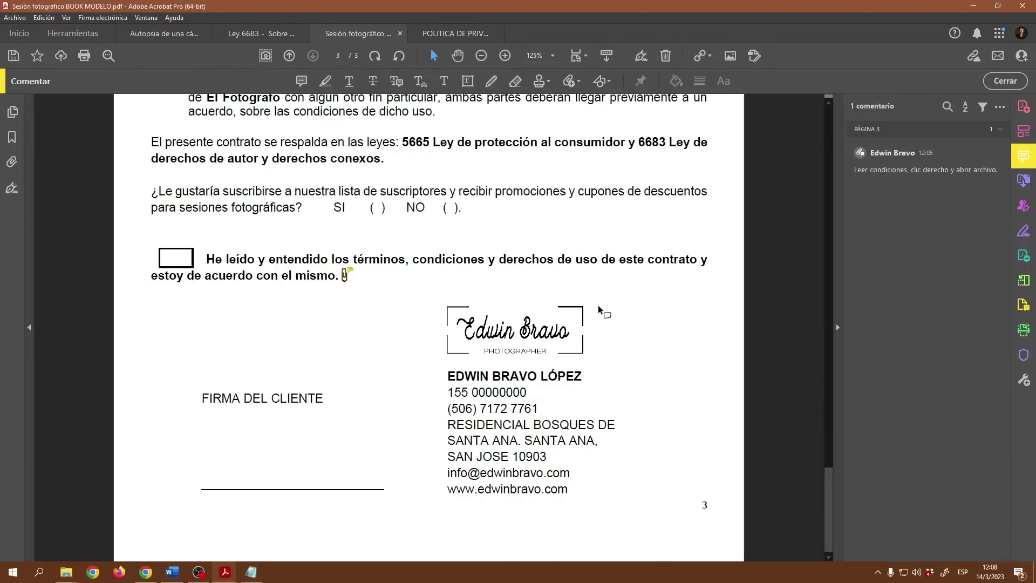
pyautogui.scroll(8, 597, 322)
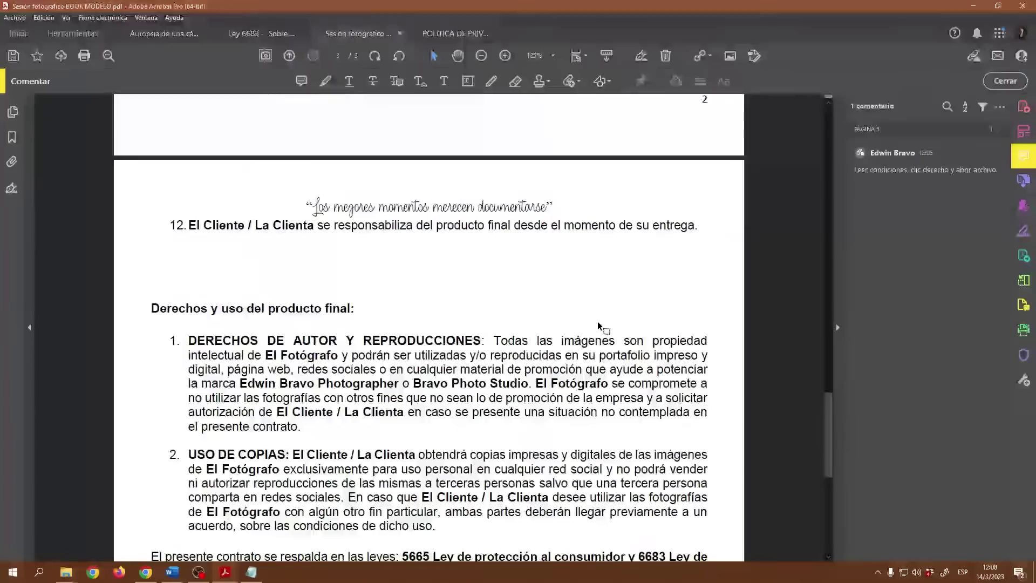
pyautogui.scroll(15, 582, 324)
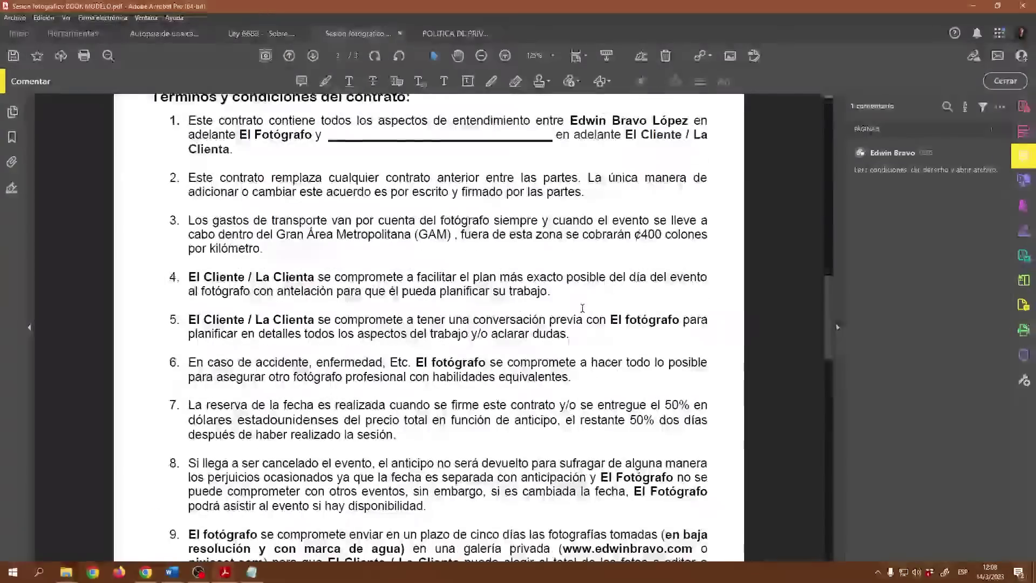
pyautogui.scroll(16, 581, 306)
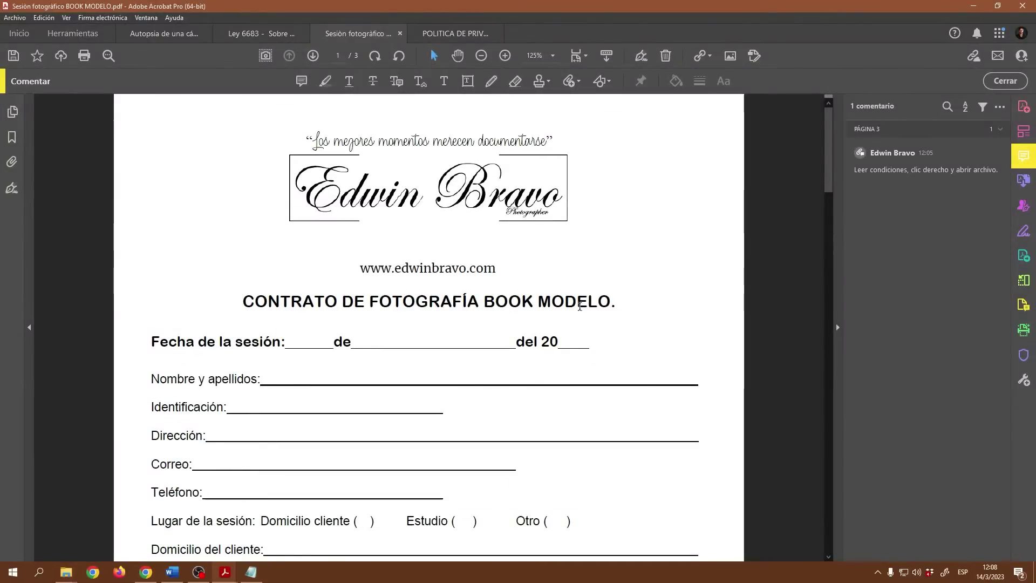
pyautogui.click(606, 77)
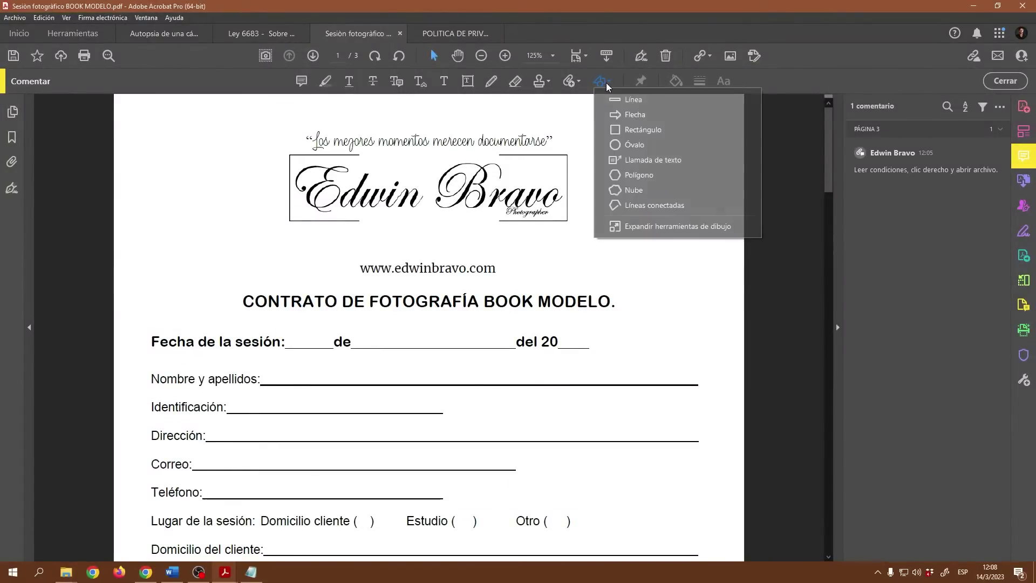
pyautogui.click(629, 102)
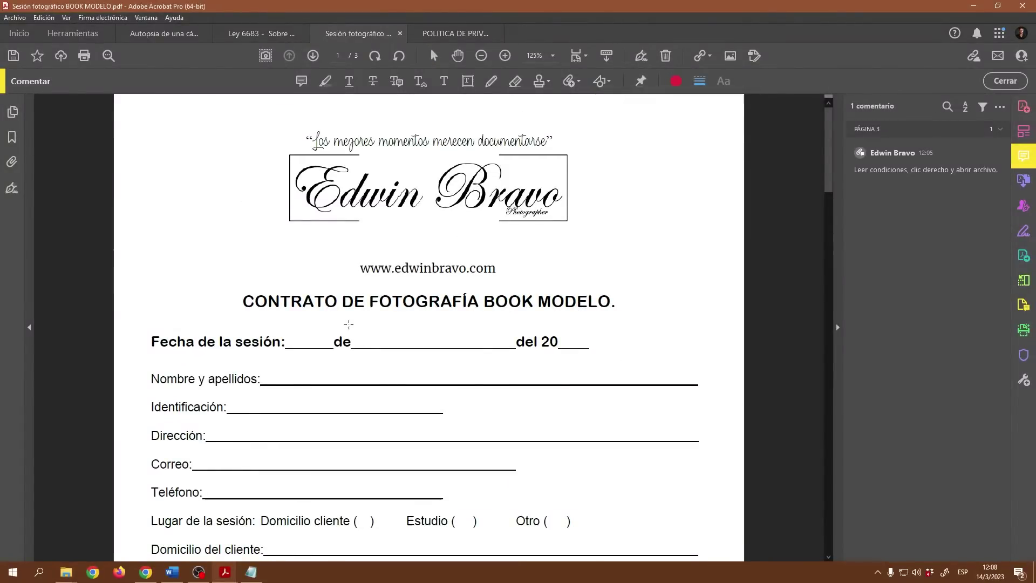
pyautogui.moveTo(351, 278); pyautogui.dragTo(503, 278)
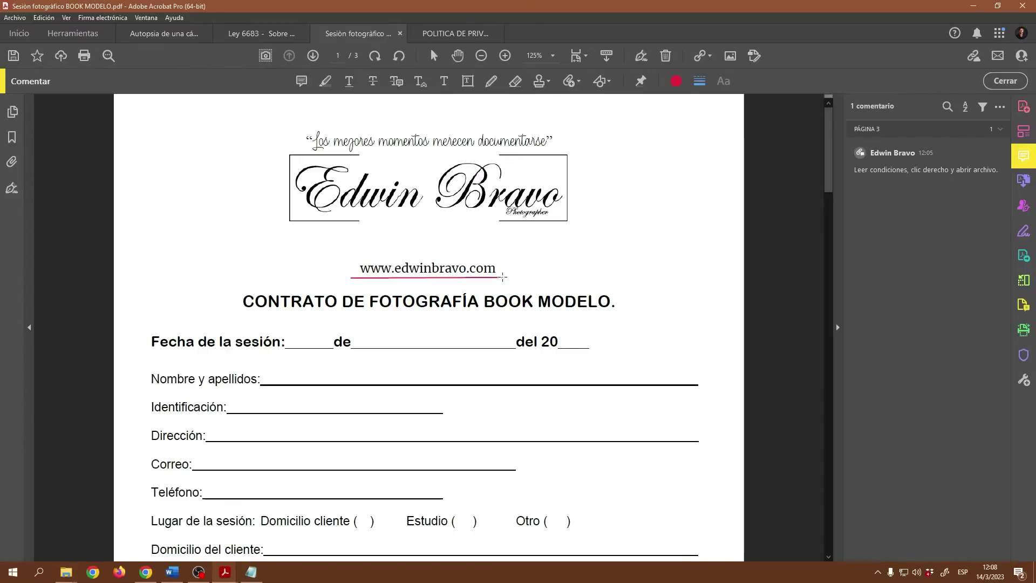
pyautogui.click(669, 333)
pyautogui.click(499, 278)
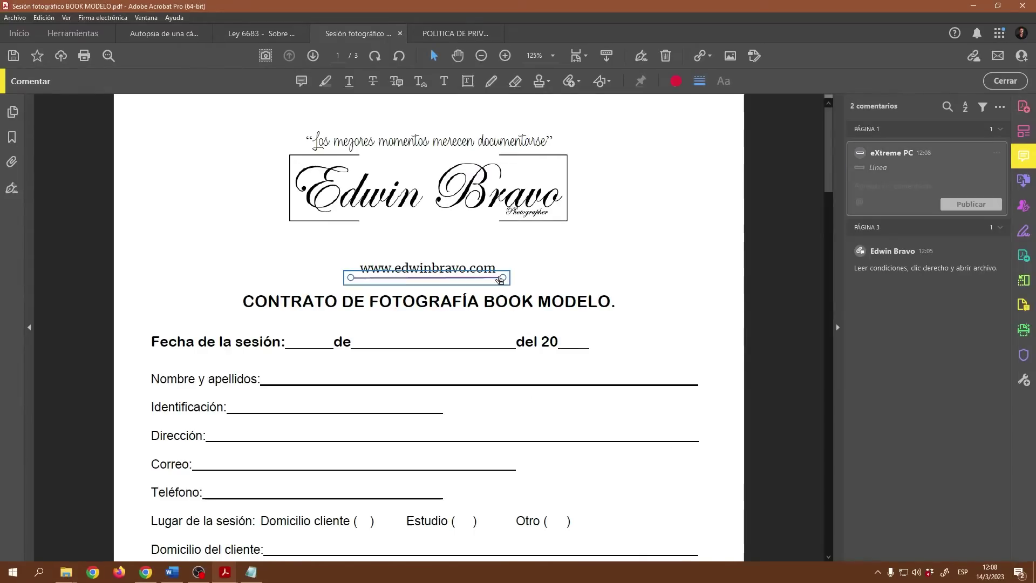
# Step: Try green as the colour of the line under the website address and experiment with its thickness
pyautogui.click(675, 81)
pyautogui.click(609, 128)
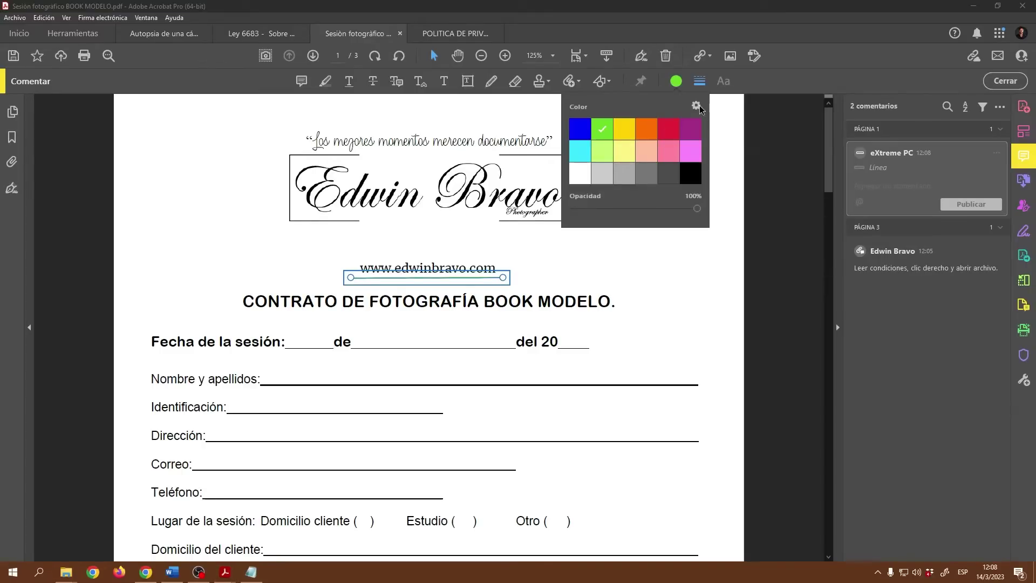
pyautogui.click(700, 82)
pyautogui.click(623, 123)
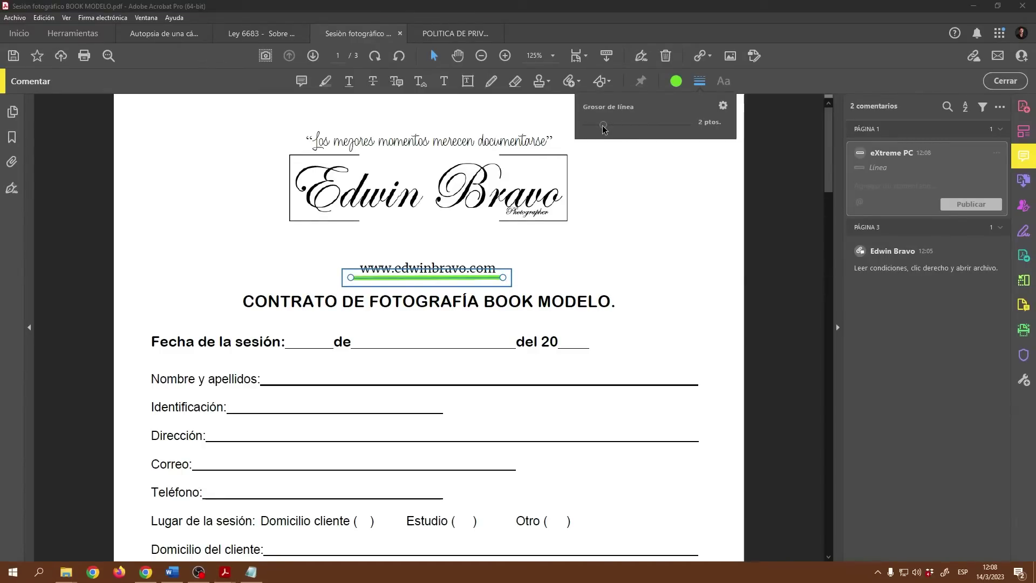
pyautogui.click(598, 128)
# Step: Set the opacity of the line under the website address to 56% and its colour to light blue
pyautogui.click(676, 82)
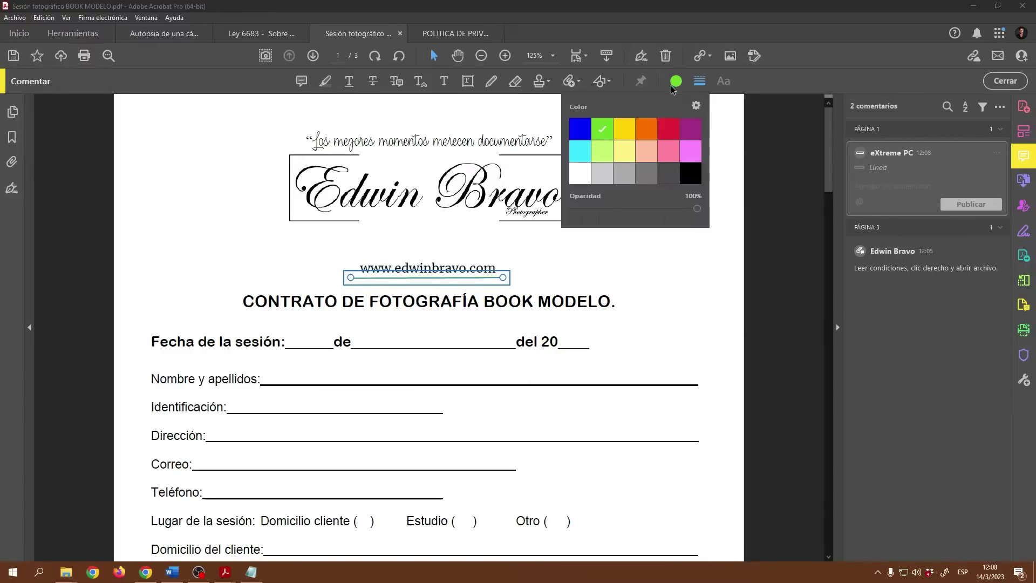
pyautogui.moveTo(698, 210); pyautogui.dragTo(642, 210)
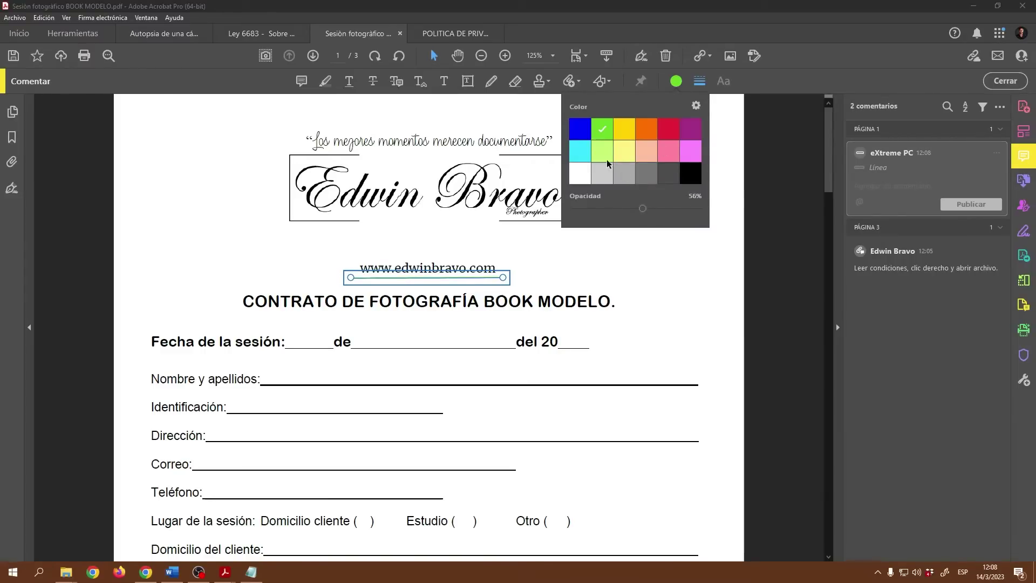
pyautogui.click(580, 152)
pyautogui.click(651, 245)
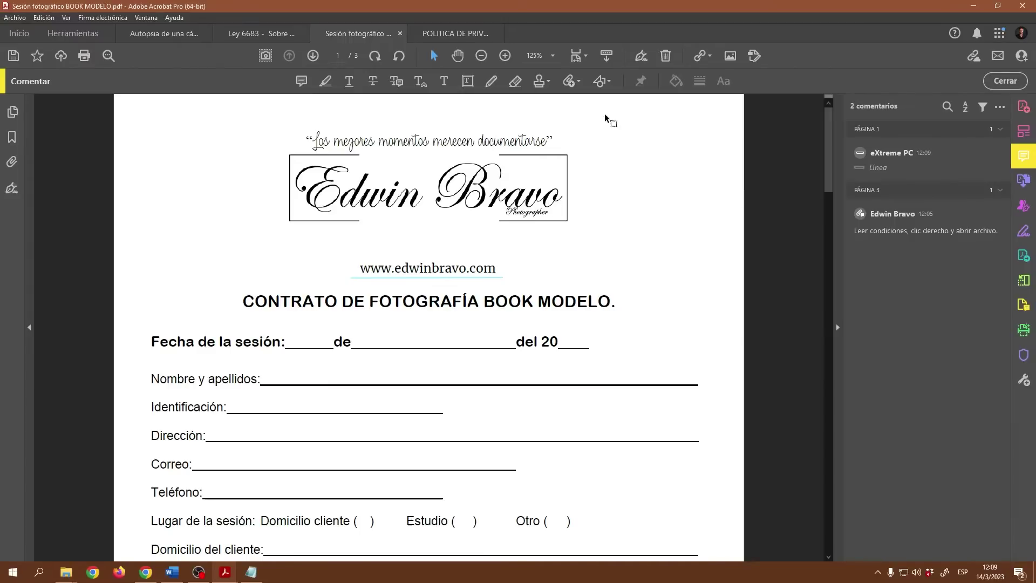
# Step: Draw an arrow pointing at the "Porcentaje del descuento" blank on page 1 and level its tail so it runs horizontally
pyautogui.click(601, 83)
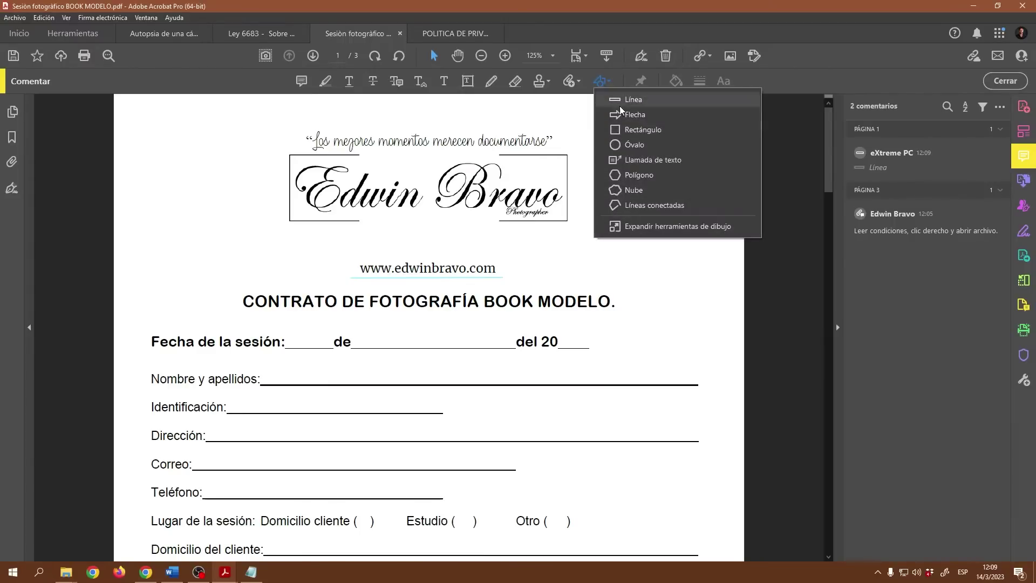
pyautogui.click(616, 115)
pyautogui.scroll(-3, 563, 372)
pyautogui.scroll(-3, 564, 372)
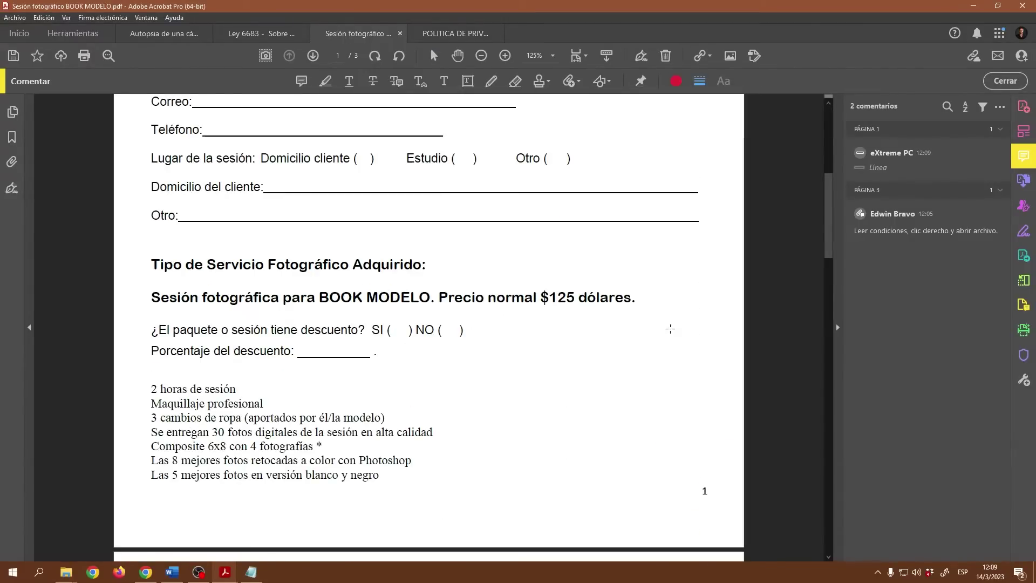
pyautogui.moveTo(639, 331)
pyautogui.mouseDown()
pyautogui.moveTo(495, 348)
pyautogui.moveTo(473, 331)
pyautogui.moveTo(383, 354)
pyautogui.mouseUp()
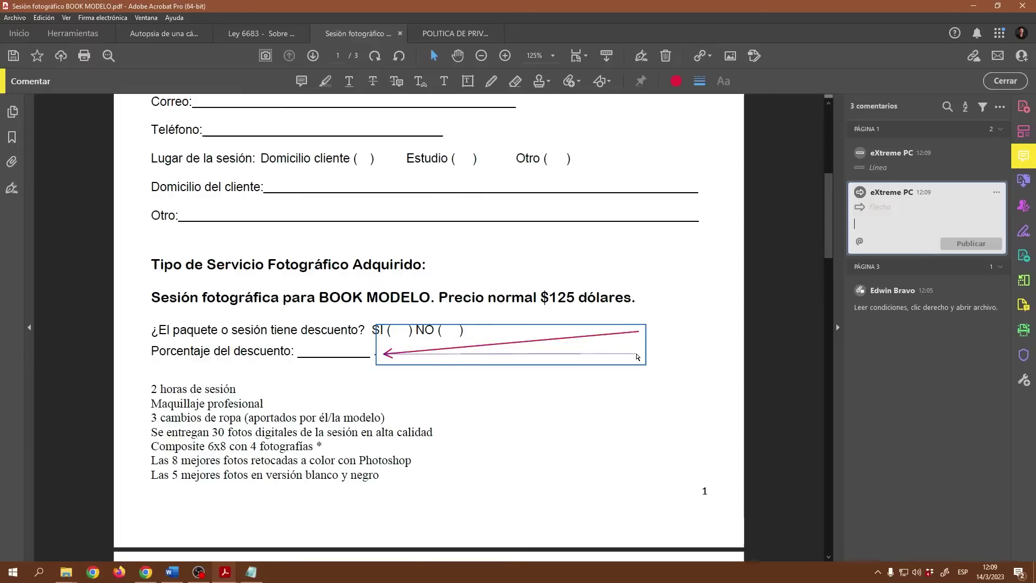
pyautogui.moveTo(638, 333); pyautogui.dragTo(637, 356)
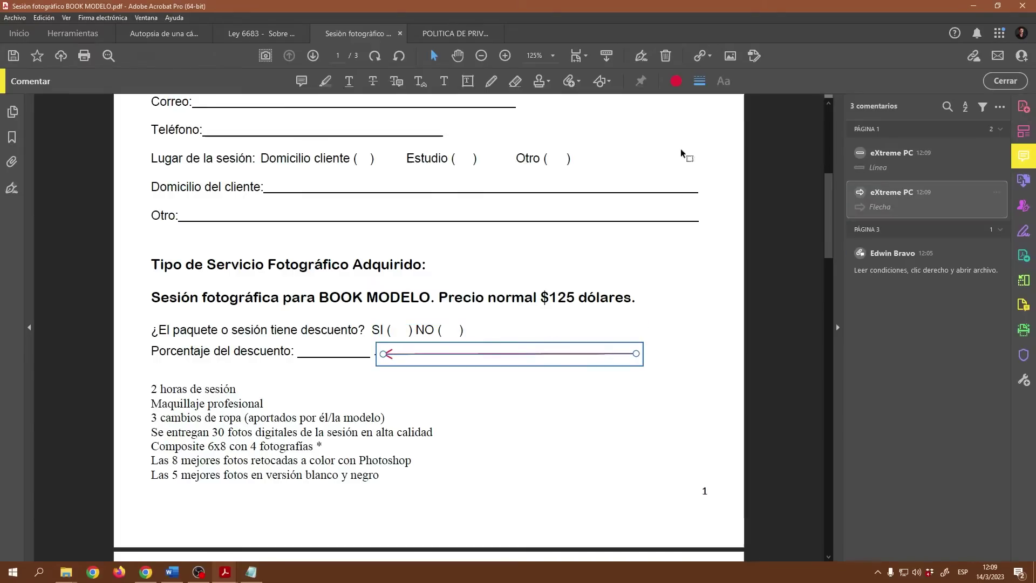
# Step: Colour the discount arrow yellow and shorten it by bringing its tail closer to the arrowhead
pyautogui.click(676, 81)
pyautogui.click(626, 132)
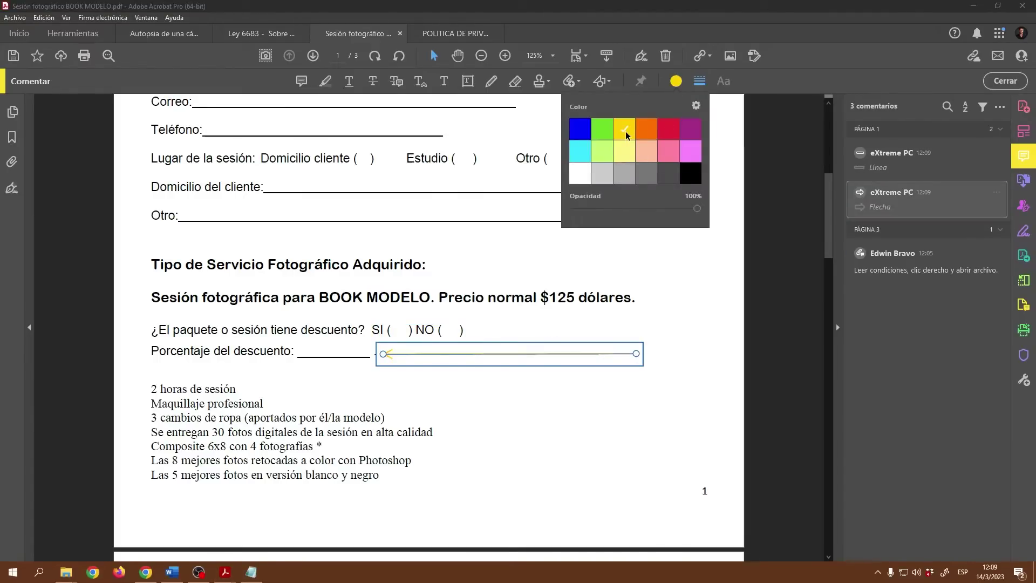
pyautogui.moveTo(637, 358); pyautogui.dragTo(529, 463)
pyautogui.moveTo(528, 463); pyautogui.dragTo(510, 355)
# Step: Set the discount arrow's line thickness to 3 points and deselect it
pyautogui.click(700, 81)
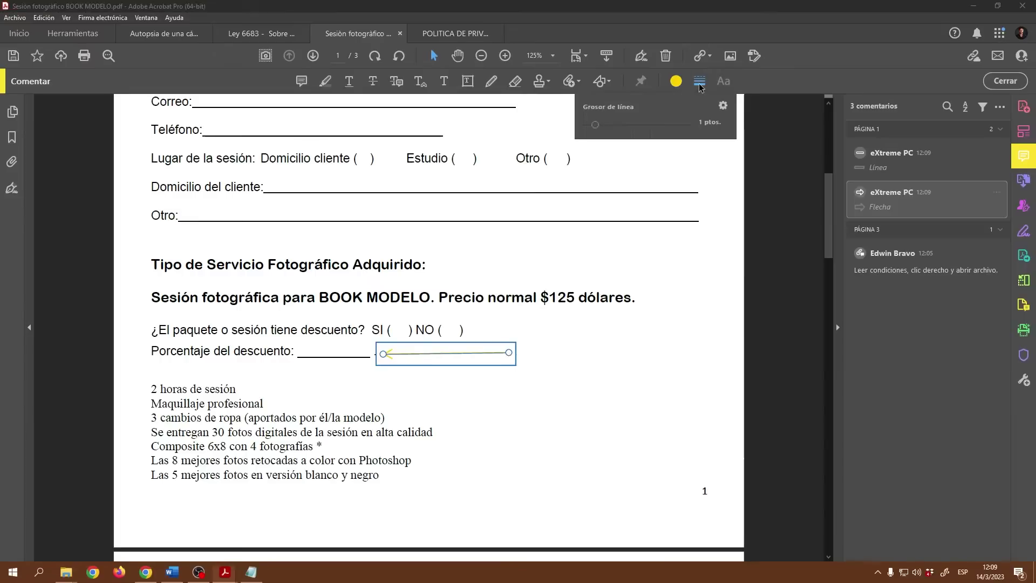
pyautogui.moveTo(594, 127); pyautogui.dragTo(608, 126)
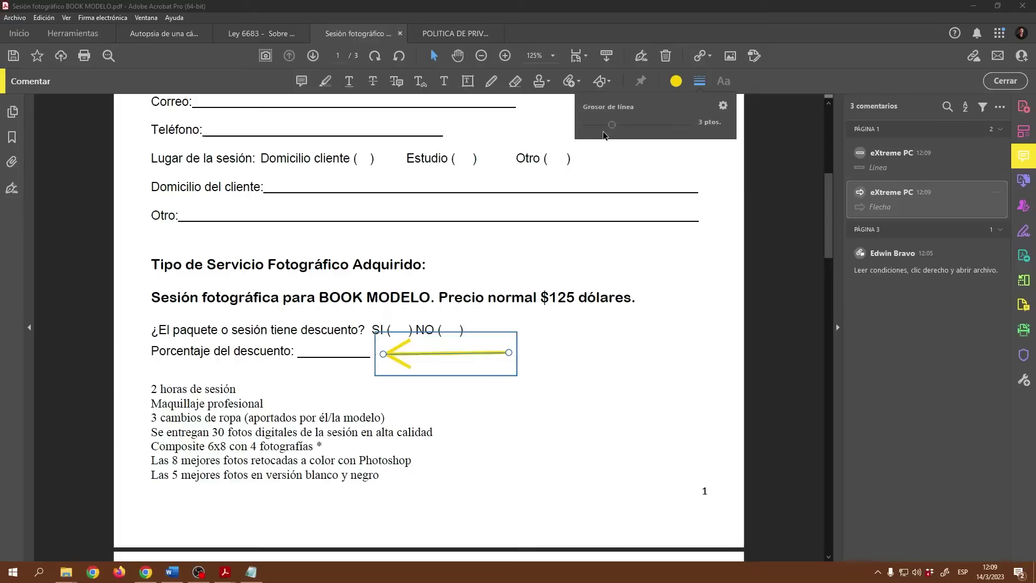
pyautogui.click(612, 361)
# Step: Draw a rectangle over the client name blank in clause 1 of the contract terms on page 2
pyautogui.scroll(-1, 582, 399)
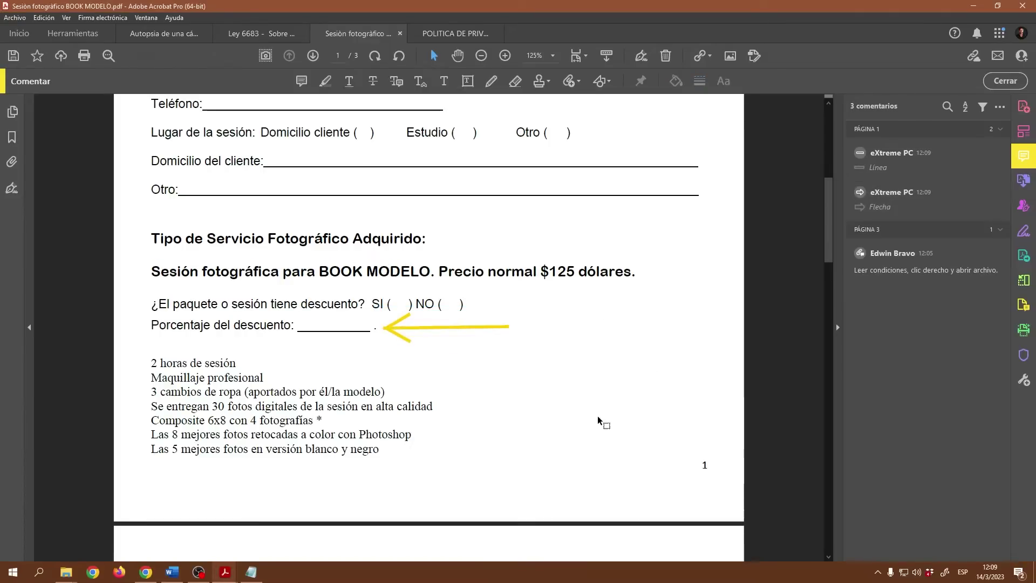
pyautogui.scroll(-15, 529, 428)
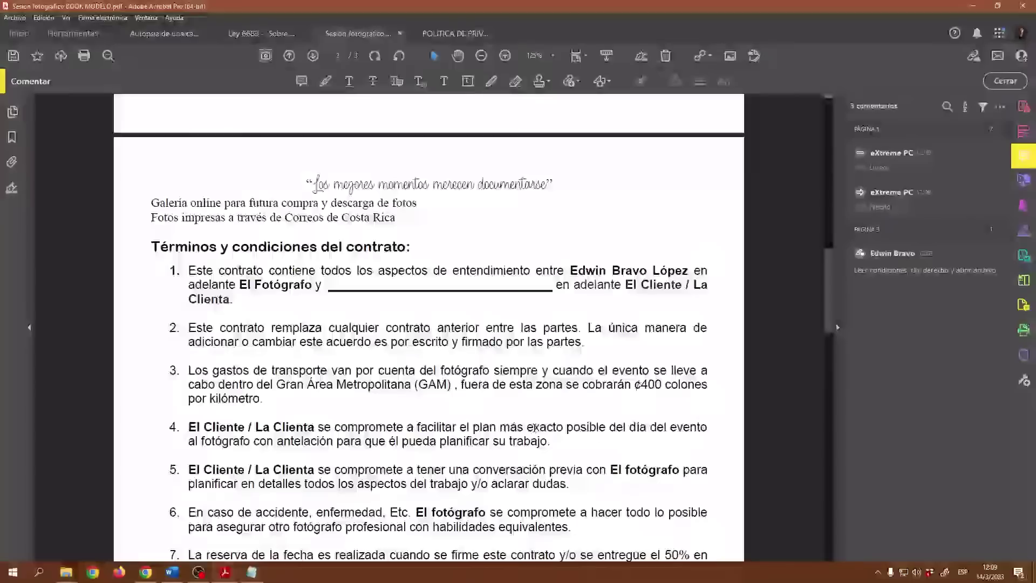
pyautogui.click(604, 84)
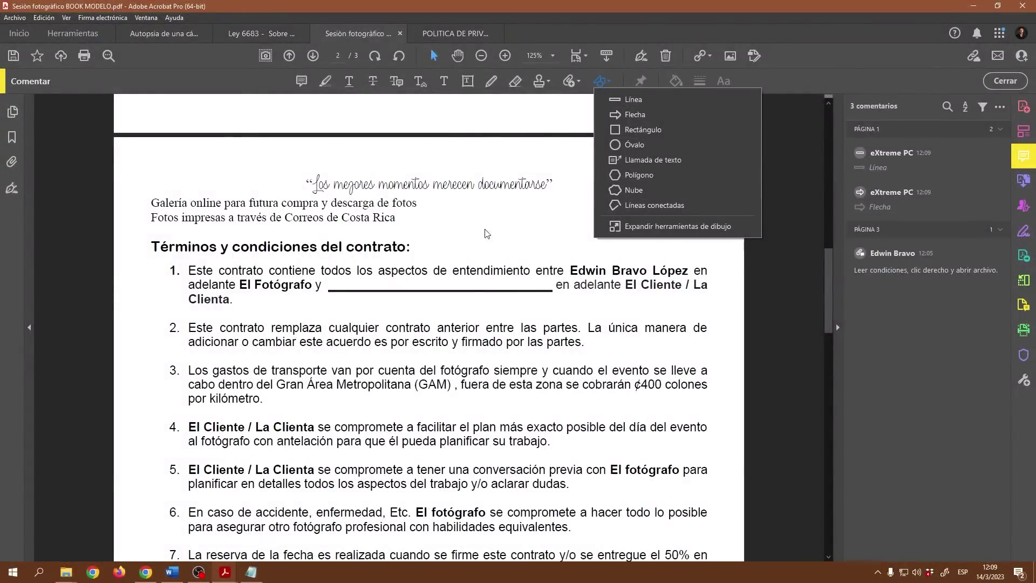
pyautogui.click(636, 129)
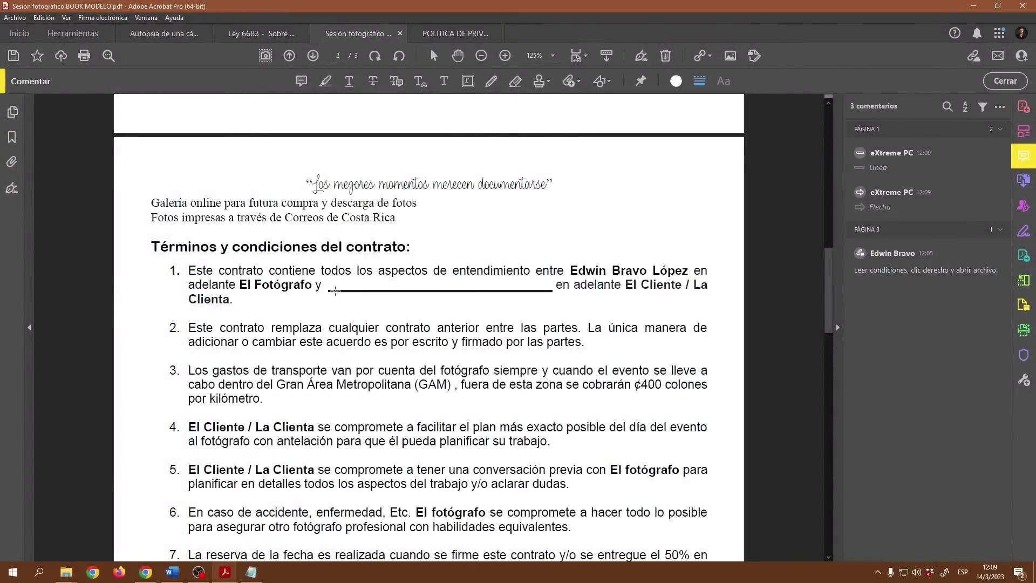
pyautogui.moveTo(326, 275)
pyautogui.mouseDown()
pyautogui.moveTo(377, 291)
pyautogui.moveTo(551, 292)
pyautogui.mouseUp()
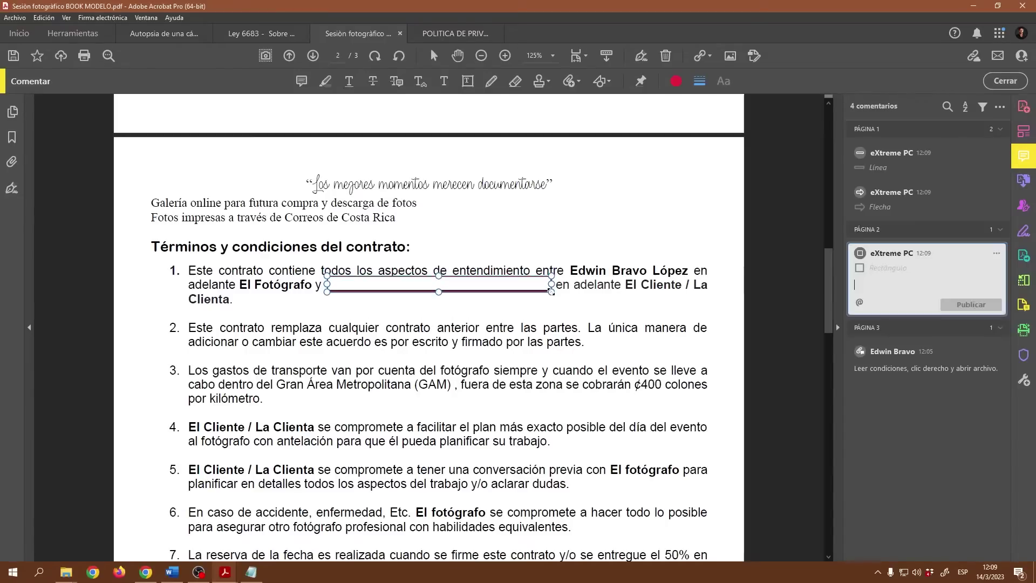
# Step: Fill the rectangle over the clause 1 blank with light blue at 19% opacity and deselect it
pyautogui.click(676, 81)
pyautogui.click(582, 162)
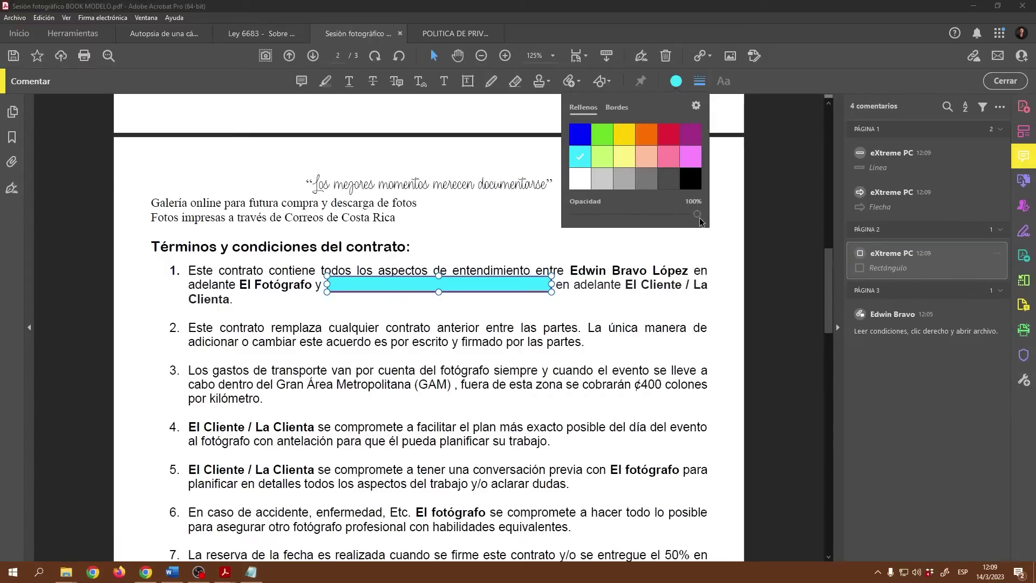
pyautogui.moveTo(697, 213); pyautogui.dragTo(597, 215)
pyautogui.click(609, 215)
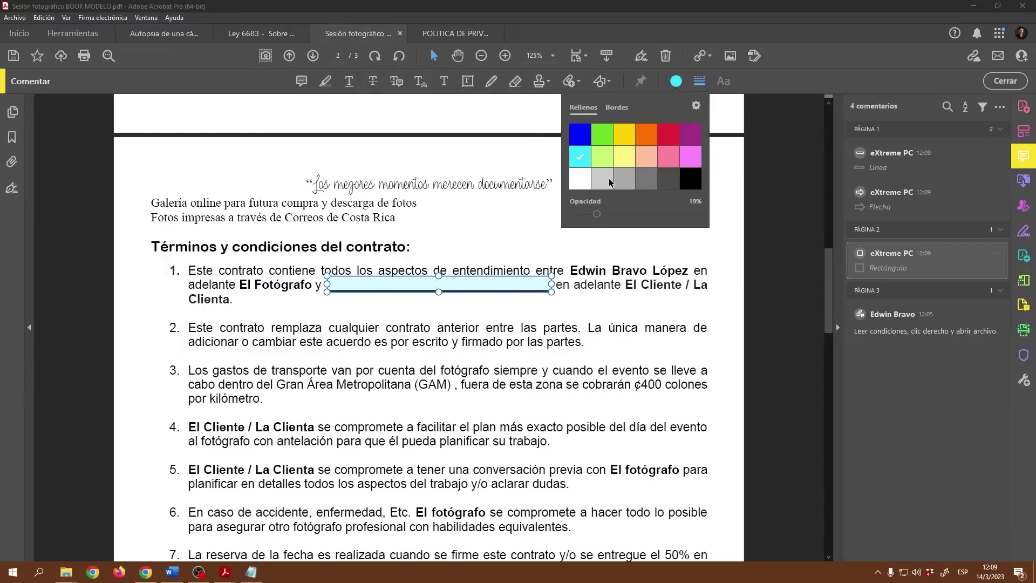
pyautogui.click(700, 81)
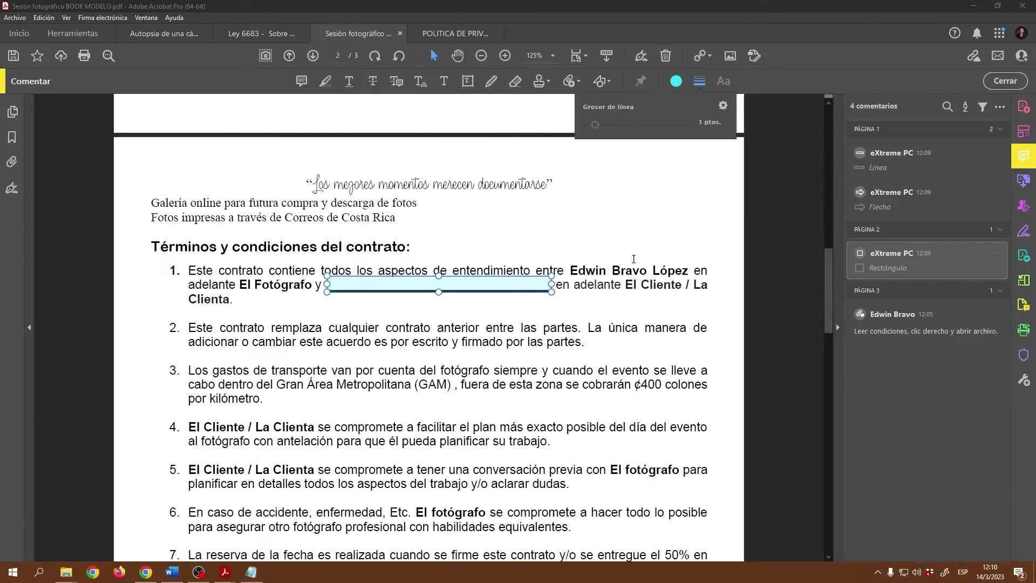
pyautogui.click(642, 239)
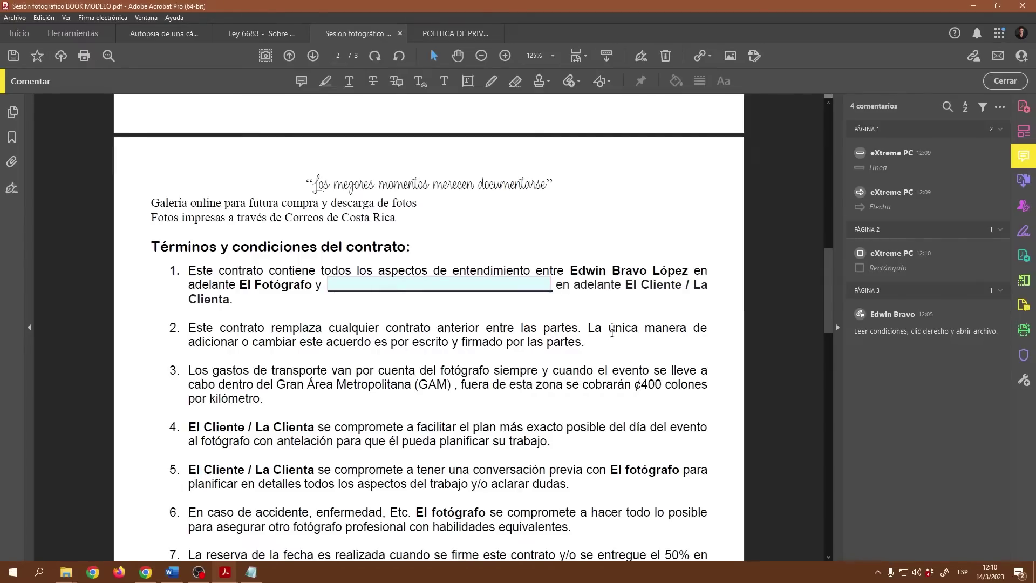
# Step: Draw a small oval over the parentheses beside SI in the subscription question on page 3
pyautogui.scroll(-4, 598, 413)
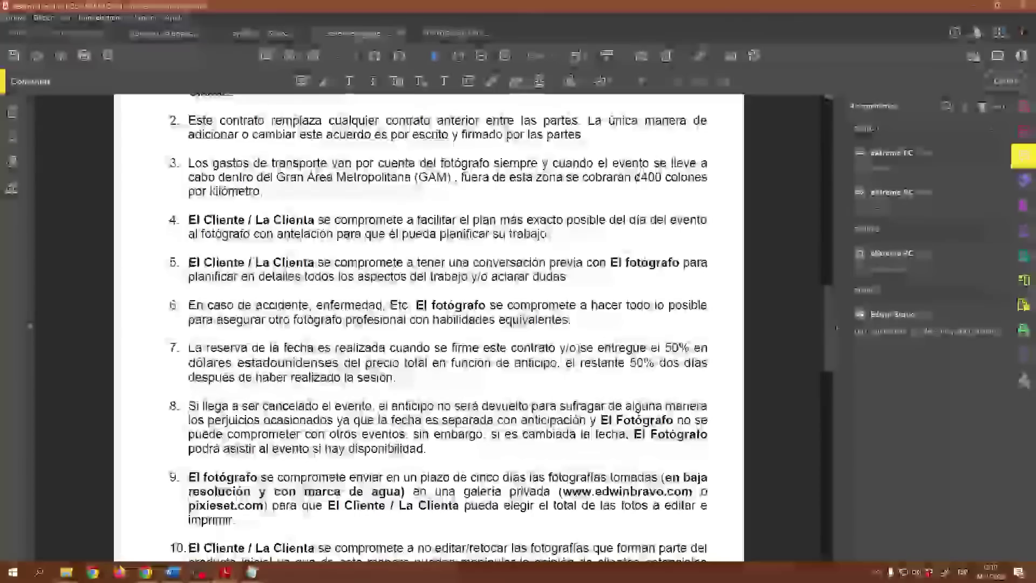
pyautogui.scroll(4, 585, 348)
pyautogui.scroll(8, 579, 341)
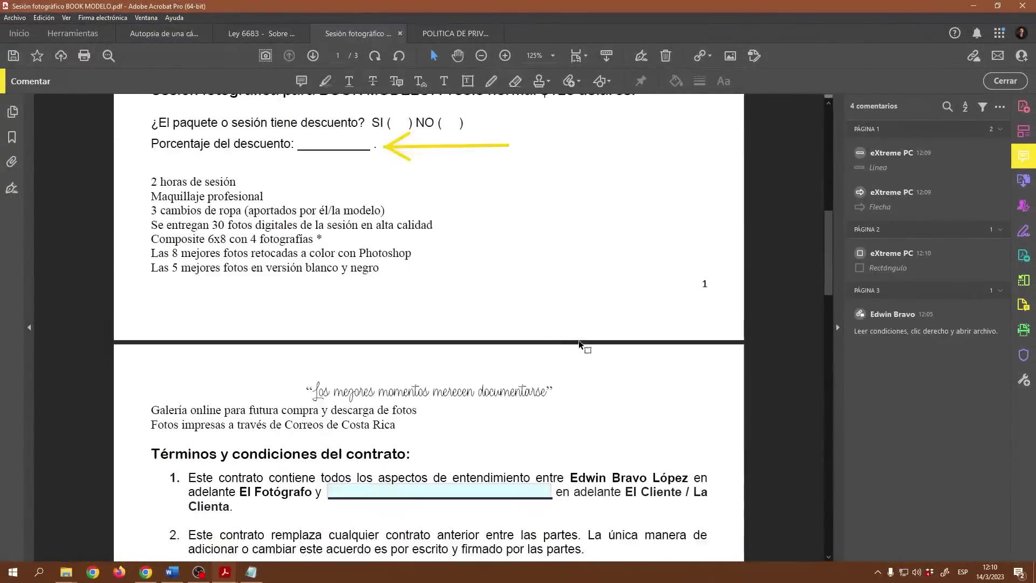
pyautogui.scroll(-9, 579, 340)
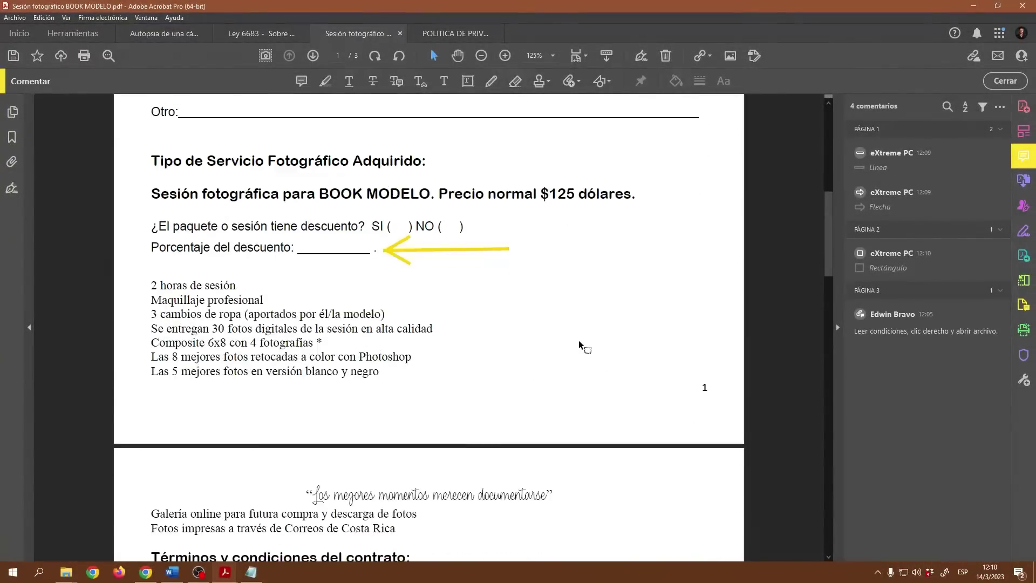
pyautogui.click(606, 81)
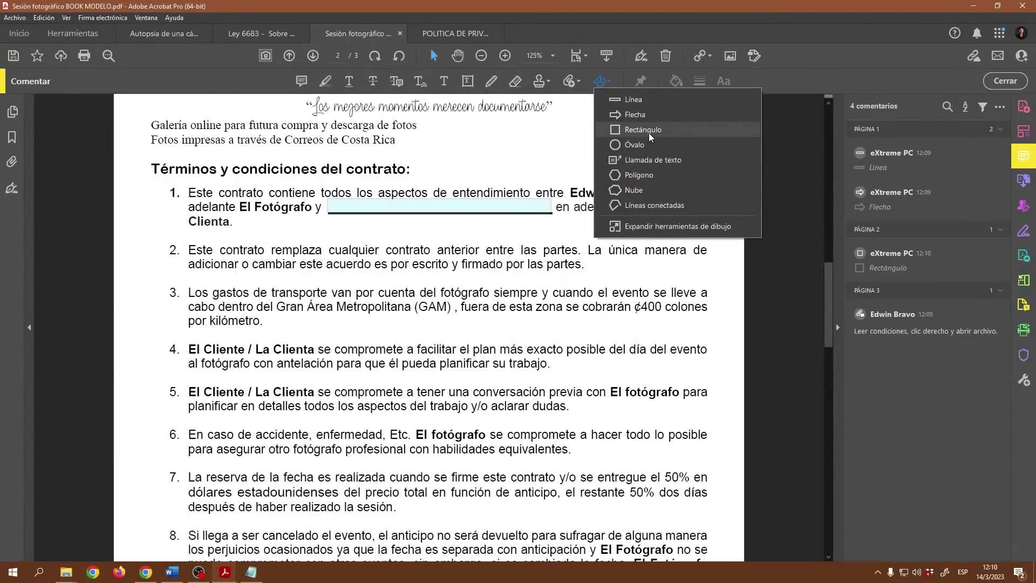
pyautogui.click(633, 144)
pyautogui.scroll(-1, 590, 330)
pyautogui.scroll(-20, 589, 331)
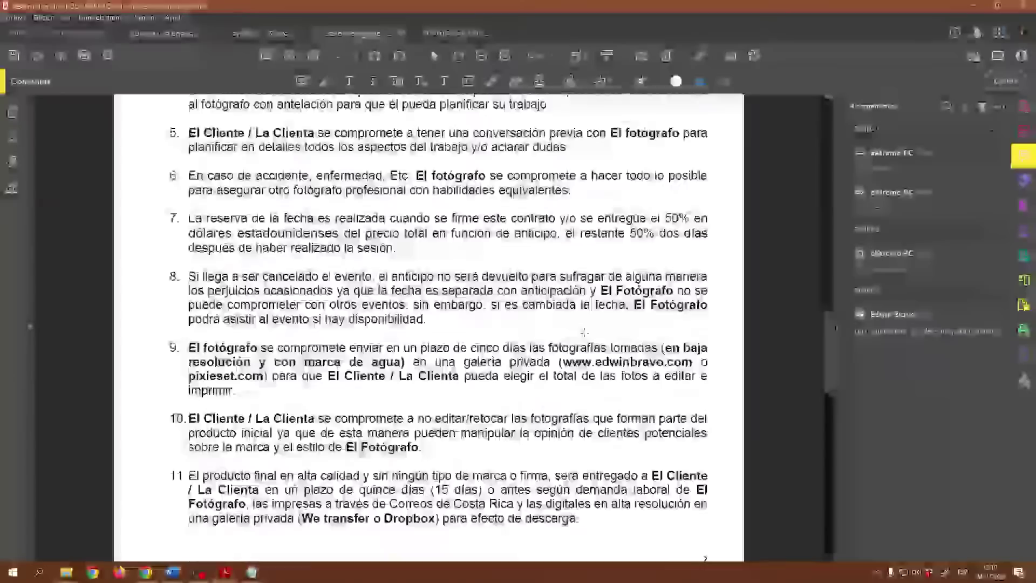
pyautogui.scroll(-1, 591, 316)
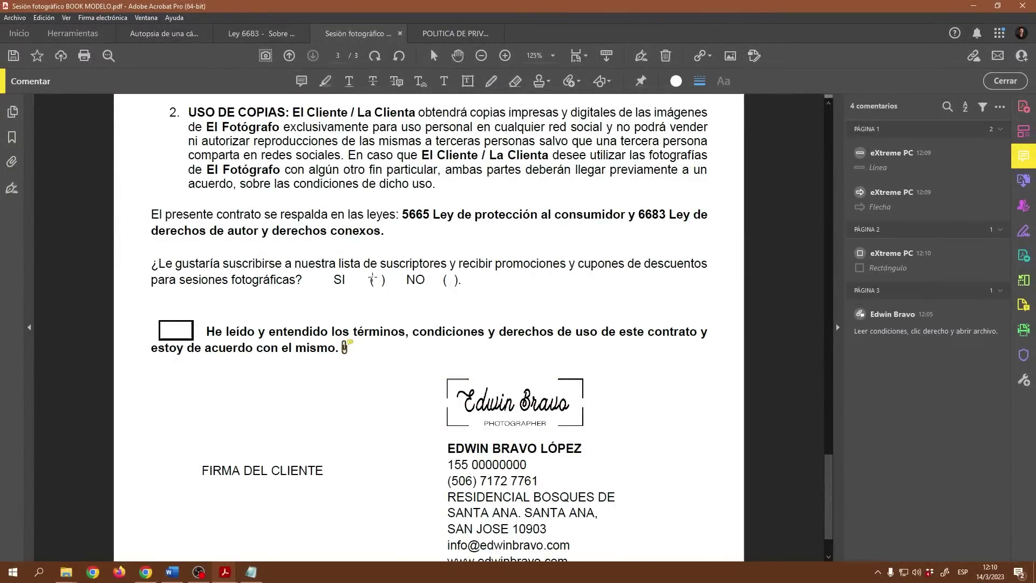
pyautogui.moveTo(371, 277); pyautogui.dragTo(384, 288)
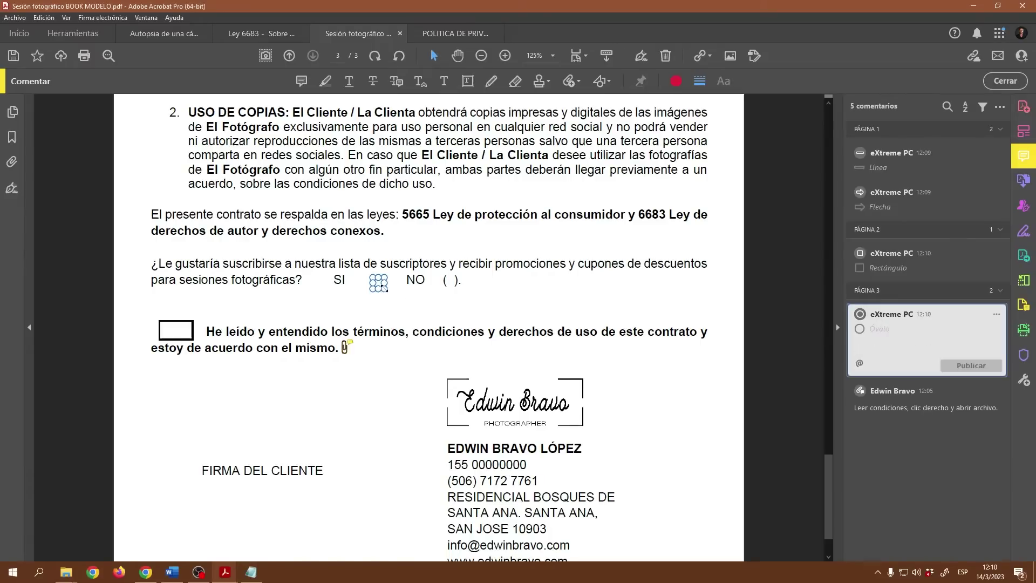
# Step: Resize and reposition the oval so it fits closely around the SI parentheses
pyautogui.moveTo(387, 292); pyautogui.dragTo(408, 307)
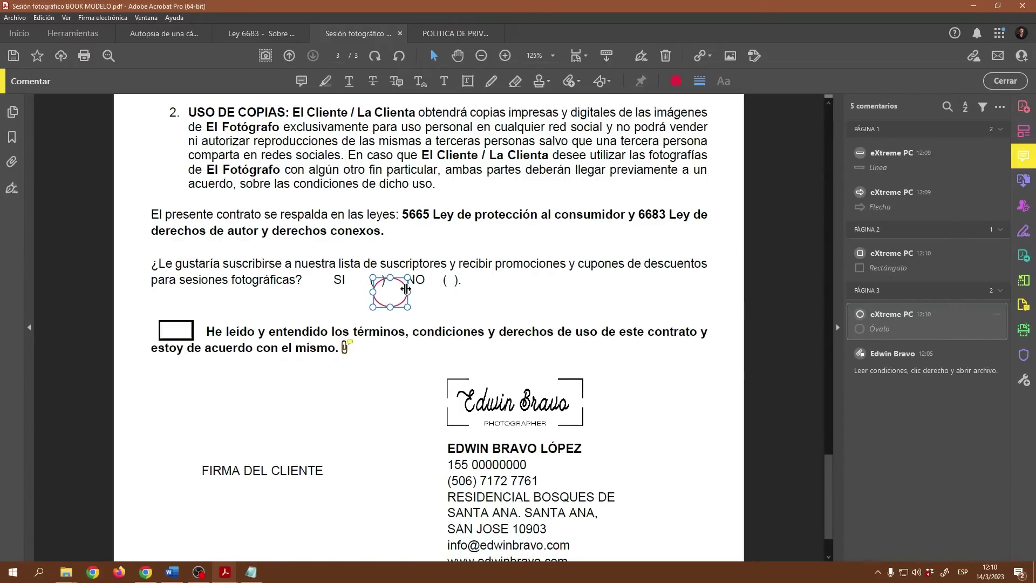
pyautogui.moveTo(408, 295); pyautogui.dragTo(384, 282)
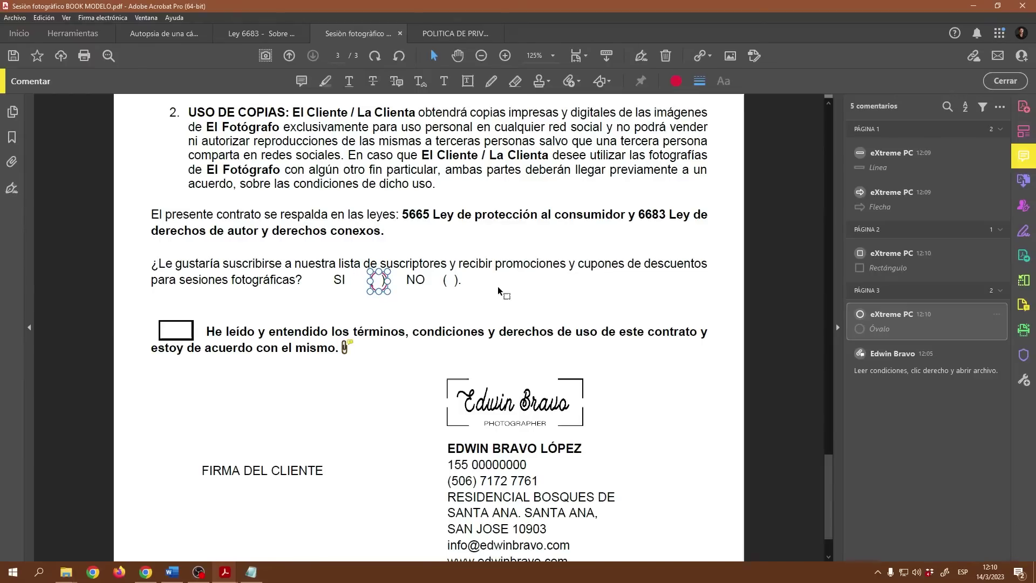
pyautogui.click(401, 289)
pyautogui.click(386, 285)
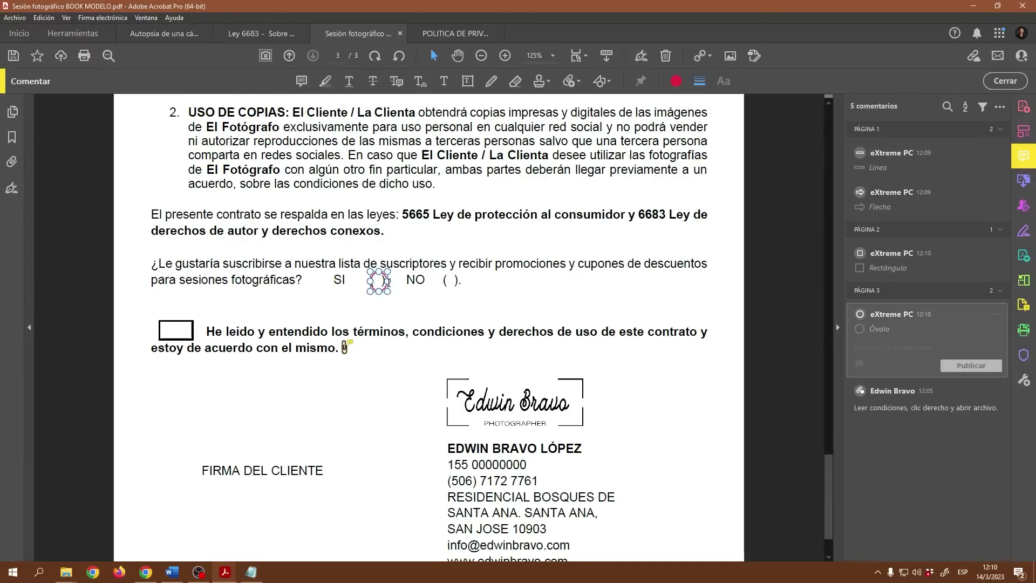
pyautogui.moveTo(390, 292); pyautogui.dragTo(387, 290)
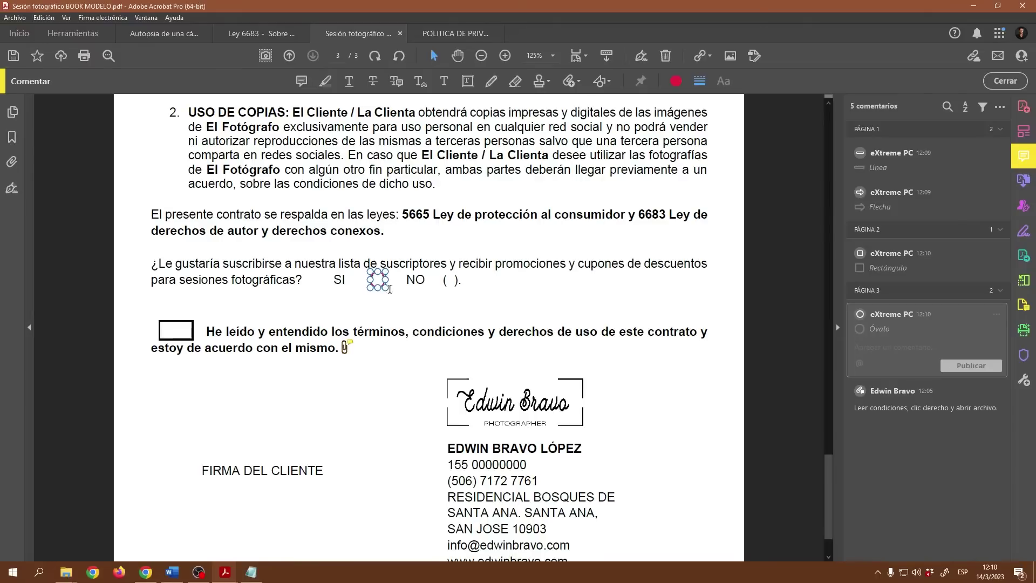
# Step: Format the SI oval with a 3-point line and a bright green fill at very low opacity, and deselect it
pyautogui.click(698, 82)
pyautogui.moveTo(595, 128); pyautogui.dragTo(605, 128)
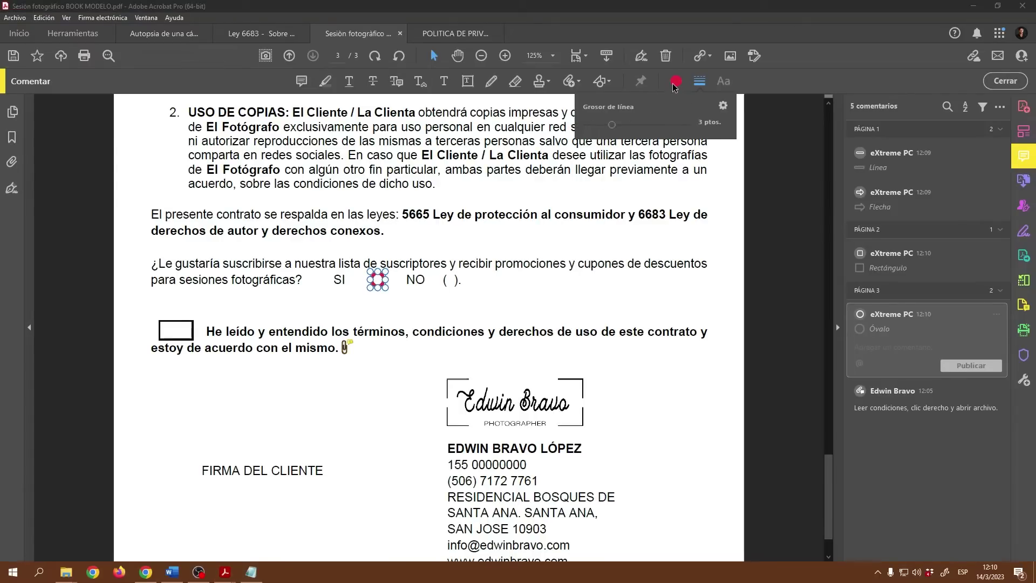
pyautogui.click(676, 82)
pyautogui.click(598, 133)
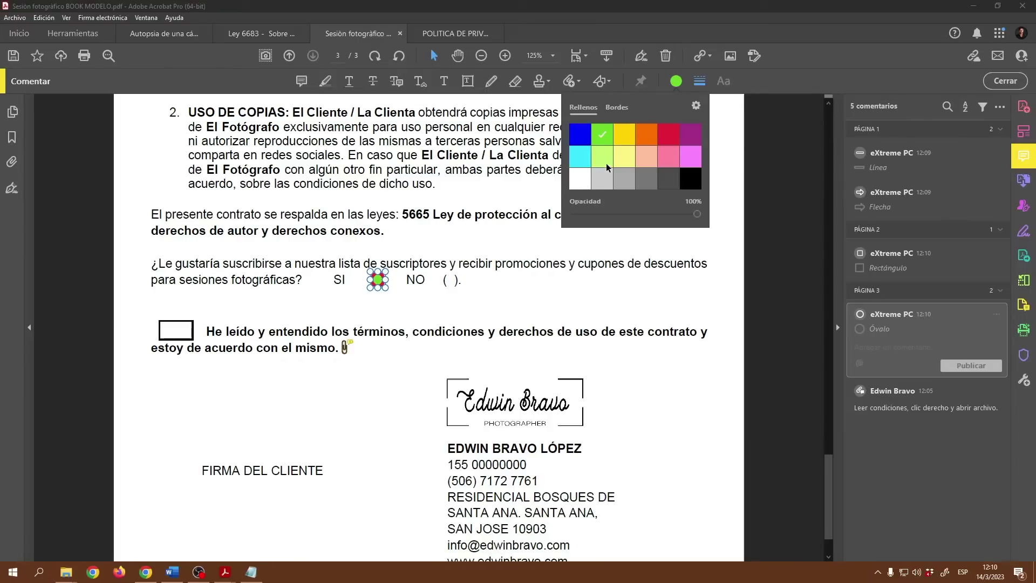
pyautogui.moveTo(698, 215); pyautogui.dragTo(587, 220)
pyautogui.click(604, 300)
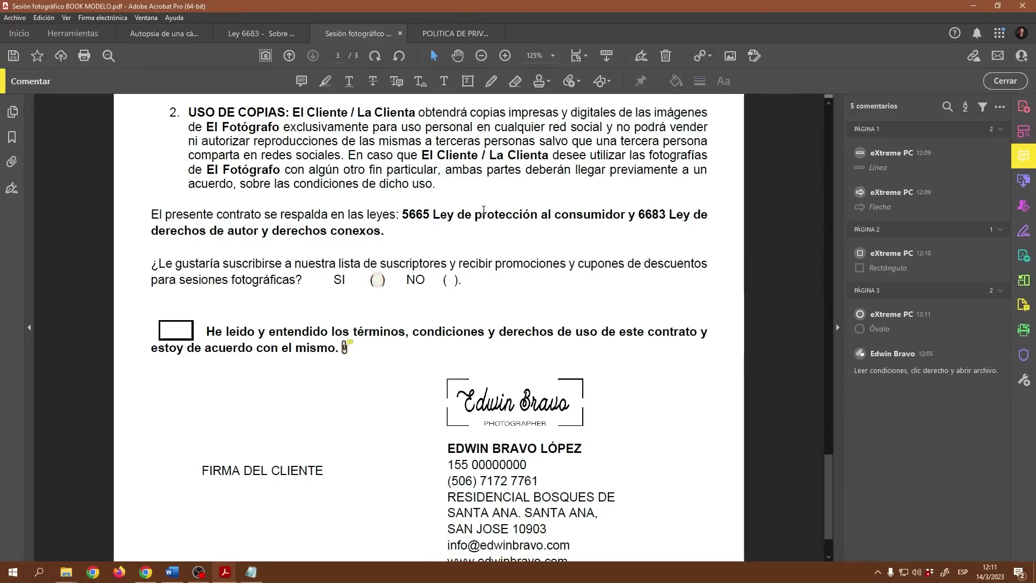
# Step: Draw a trial three-point cloud beside the NO option on page 3 and delete it
pyautogui.click(610, 83)
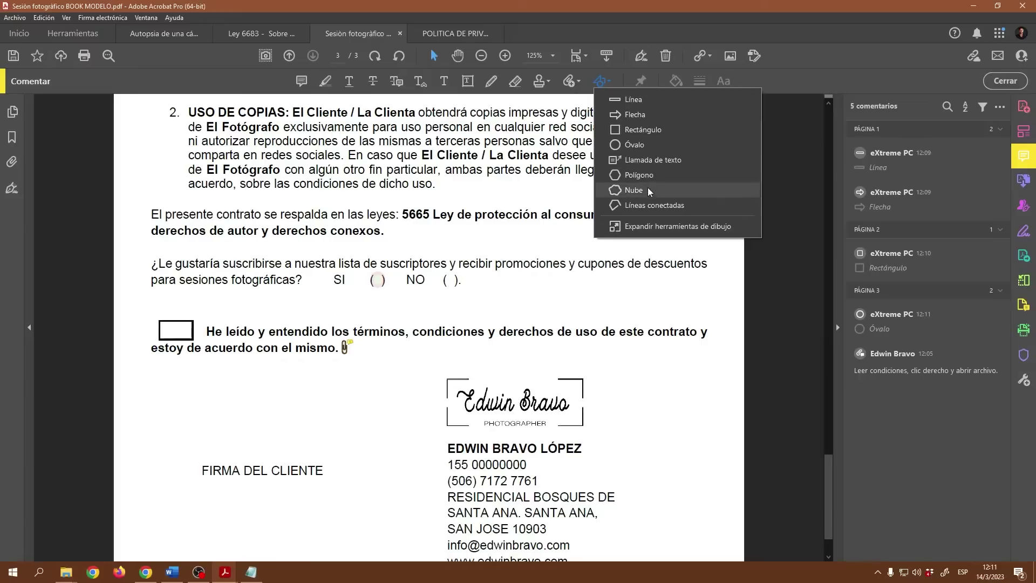
pyautogui.click(634, 190)
pyautogui.click(485, 282)
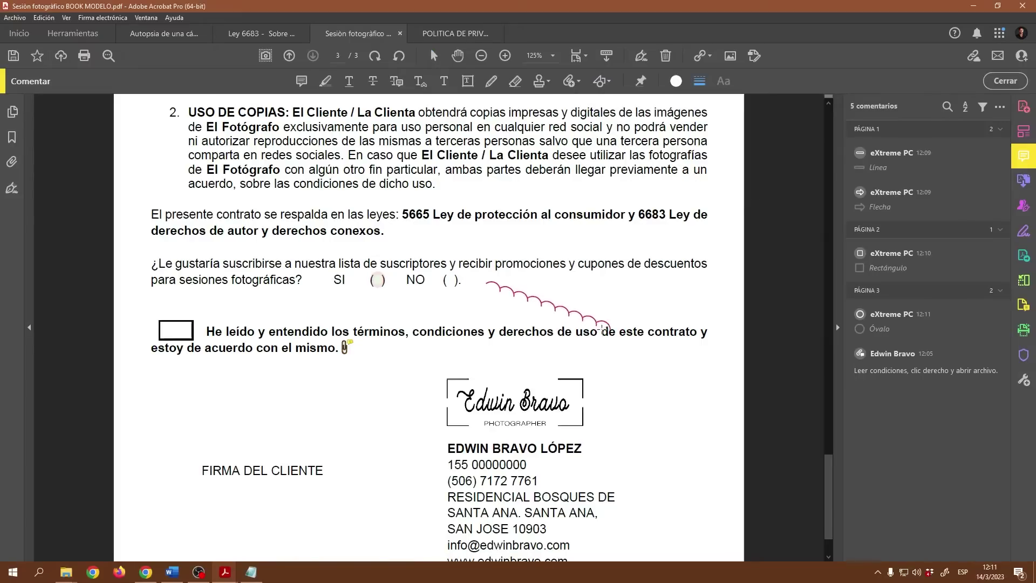
pyautogui.click(641, 288)
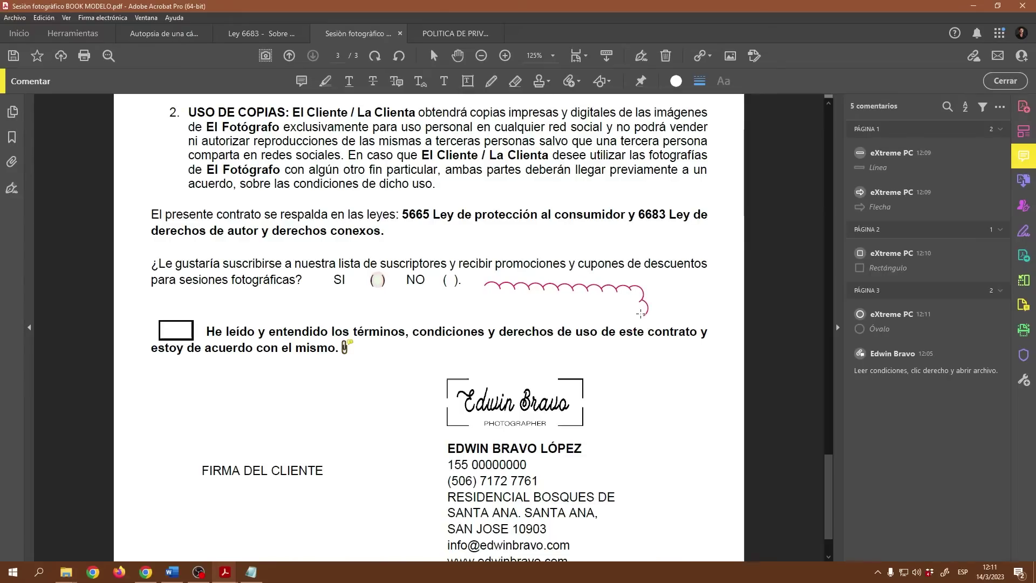
pyautogui.click(561, 315)
pyautogui.click(487, 282)
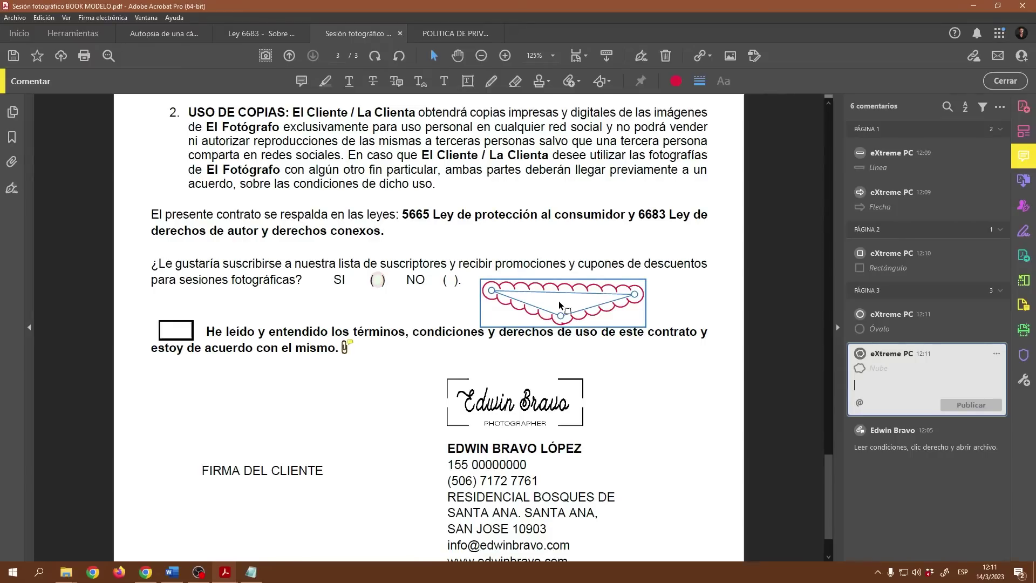
pyautogui.click(996, 353)
pyautogui.click(912, 391)
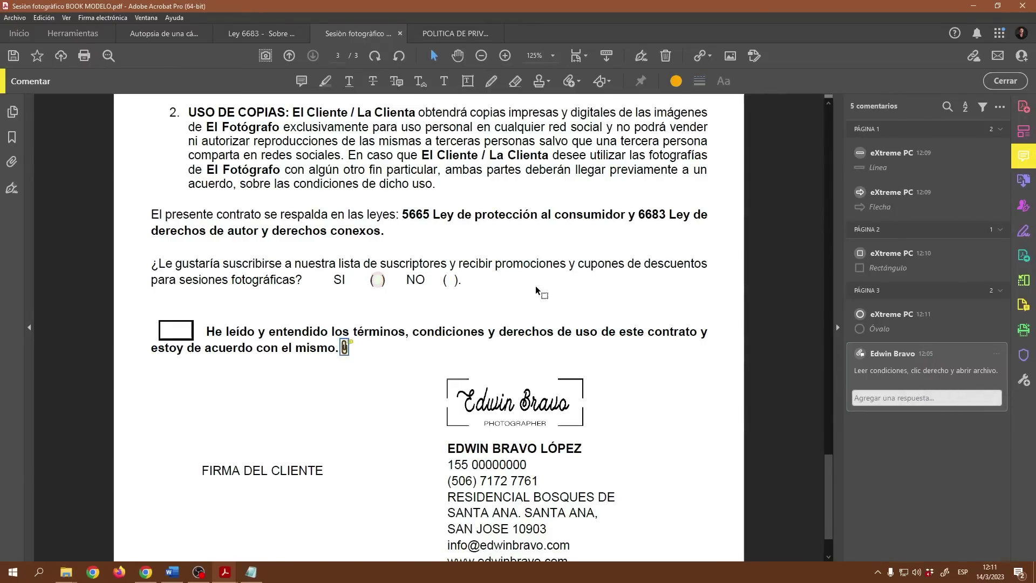
# Step: Draw a four-cornered cloud around the photographer's logo frame at the head of page 1
pyautogui.scroll(10, 562, 280)
pyautogui.scroll(6, 536, 286)
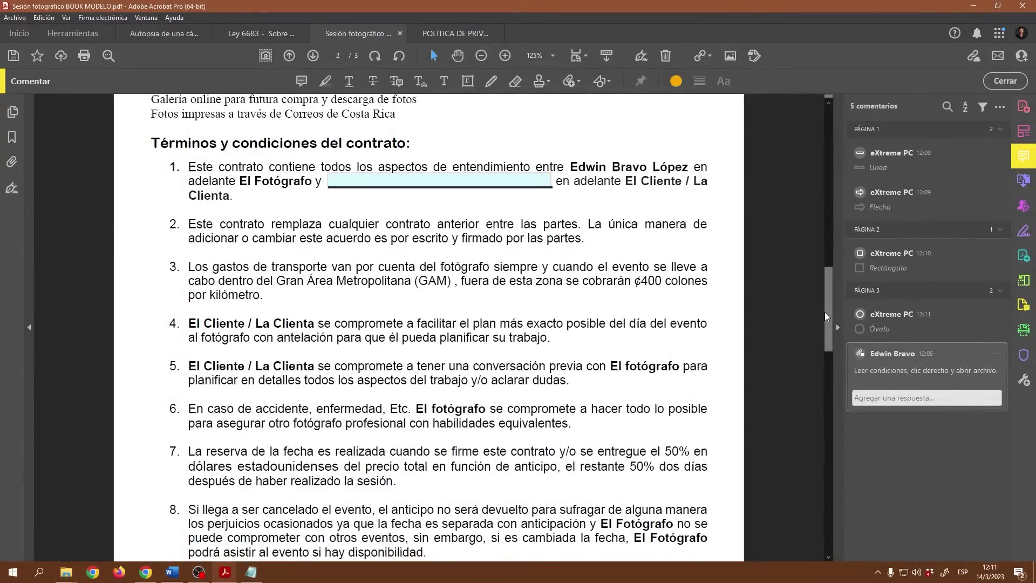
pyautogui.moveTo(825, 312); pyautogui.dragTo(838, 134)
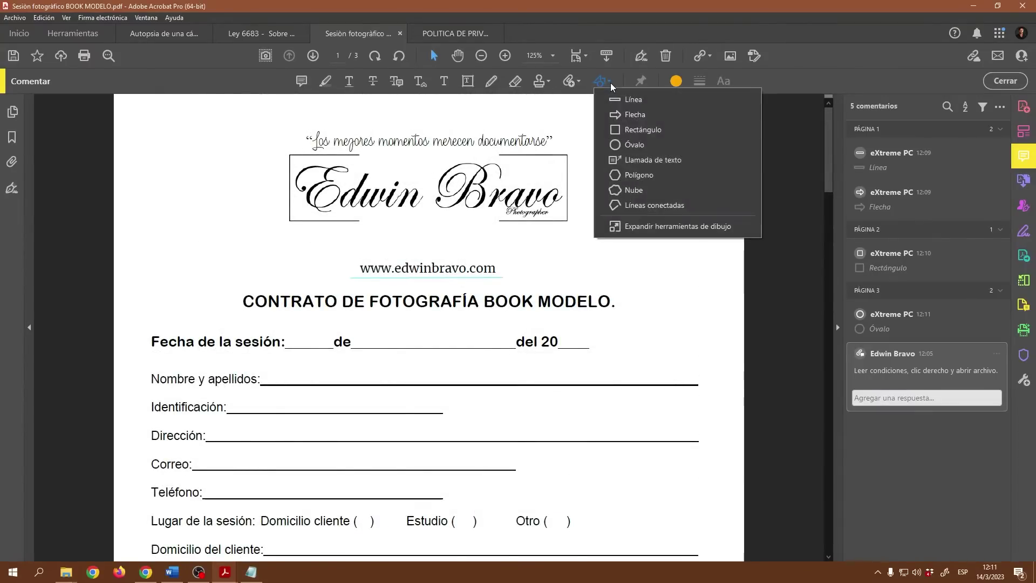
pyautogui.click(633, 190)
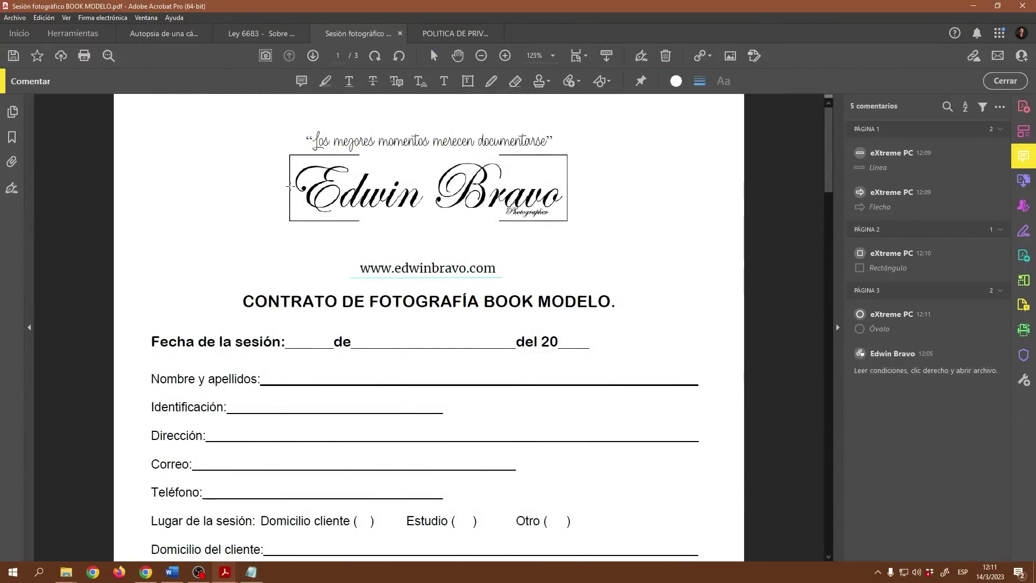
pyautogui.click(288, 155)
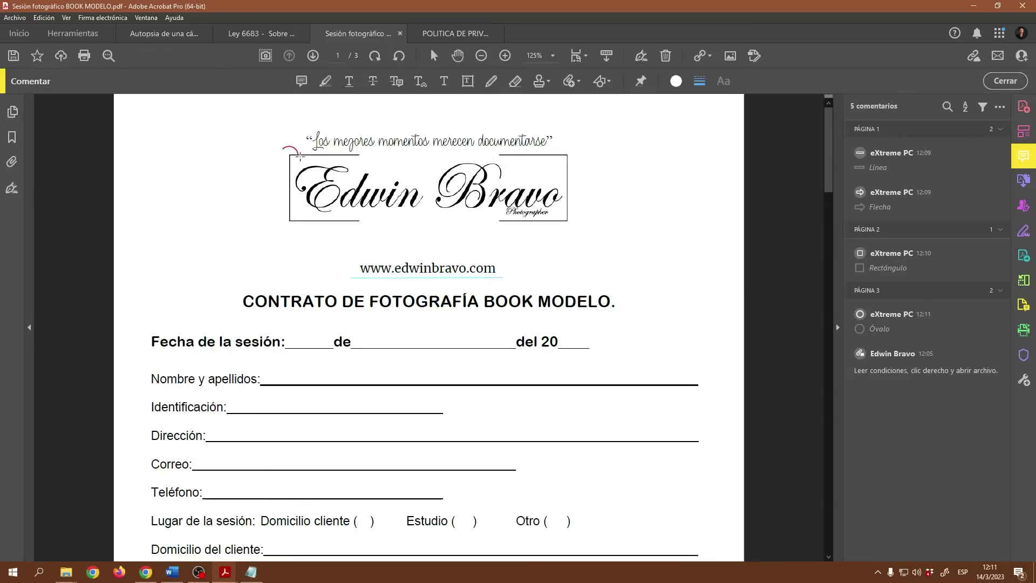
pyautogui.click(568, 150)
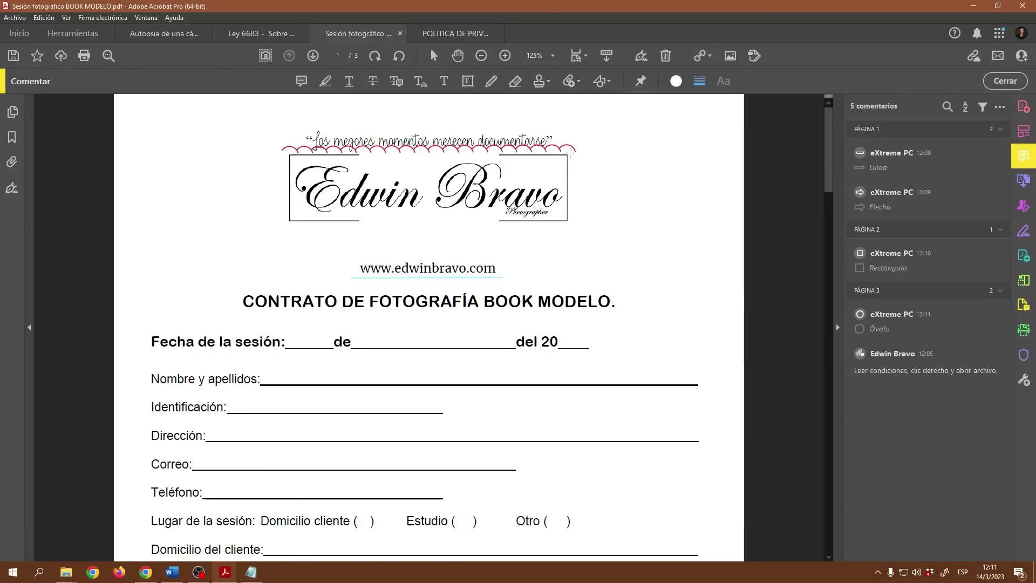
pyautogui.click(569, 225)
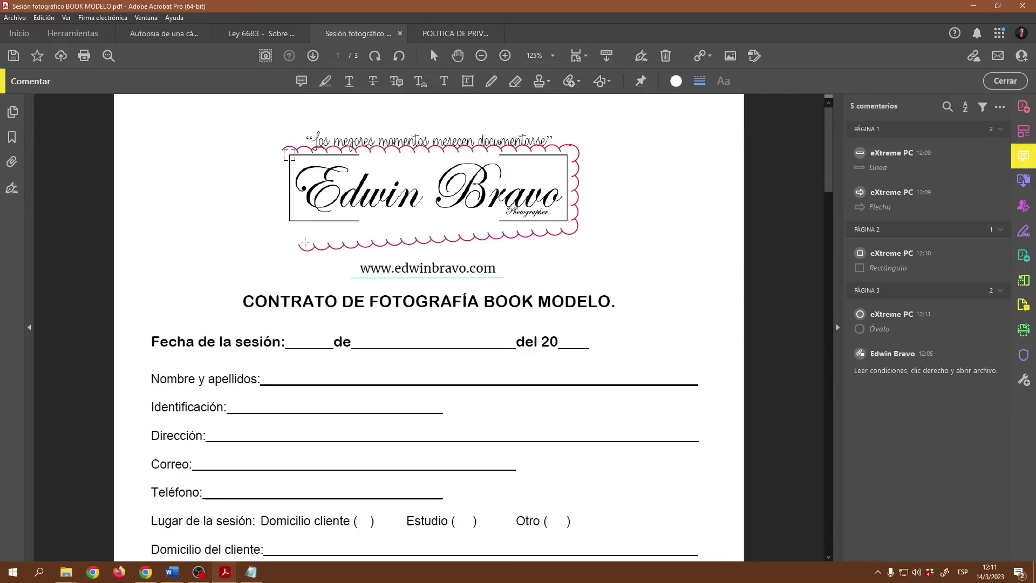
pyautogui.click(289, 222)
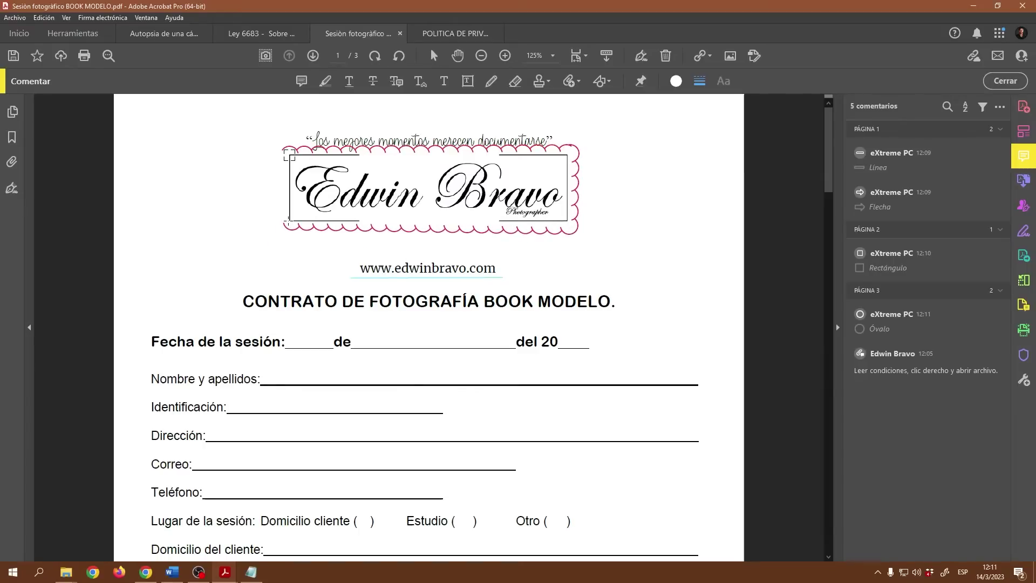
pyautogui.click(284, 153)
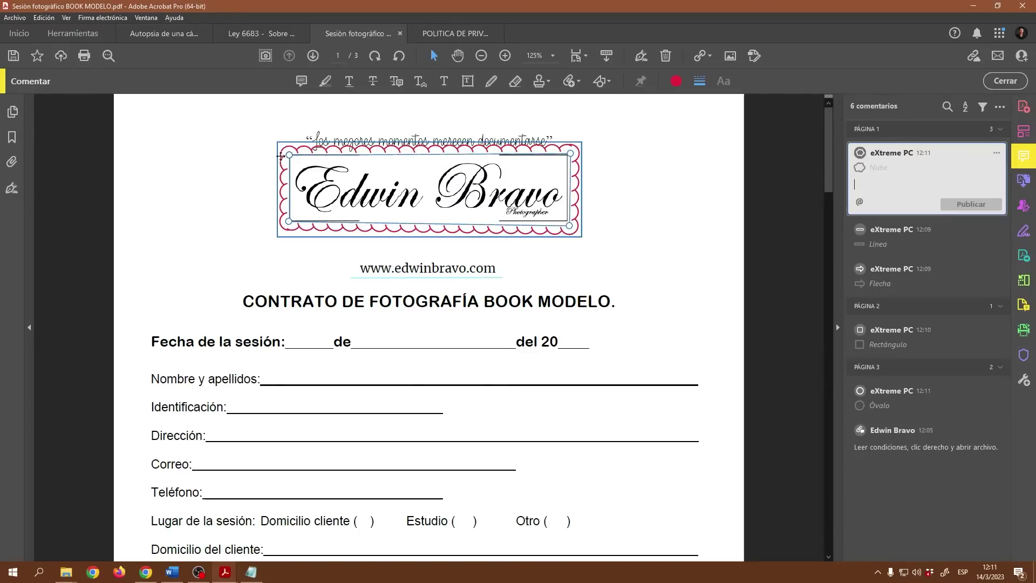
# Step: Fill the cloud around the logo with light turquoise and set its opacity to 85%
pyautogui.click(677, 82)
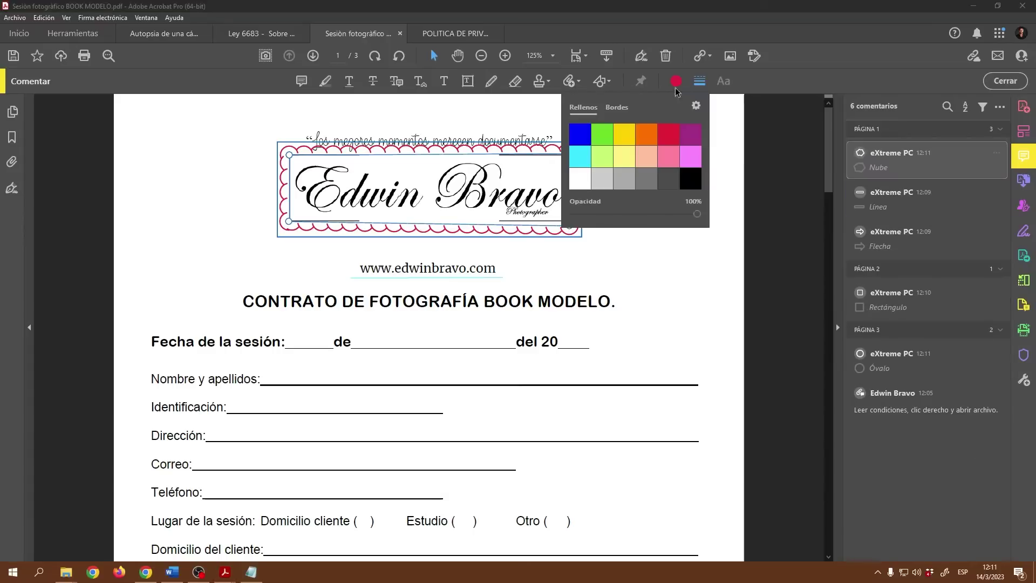
pyautogui.click(585, 160)
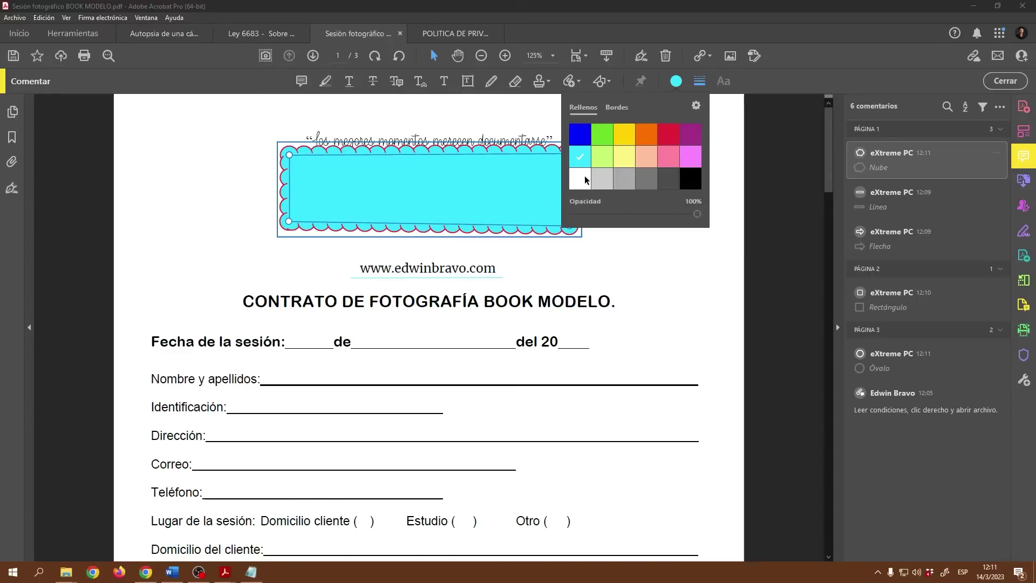
pyautogui.moveTo(696, 213); pyautogui.dragTo(679, 215)
pyautogui.click(708, 267)
# Step: Remove the fill colour from the logo cloud through its polygon properties
pyautogui.click(576, 190)
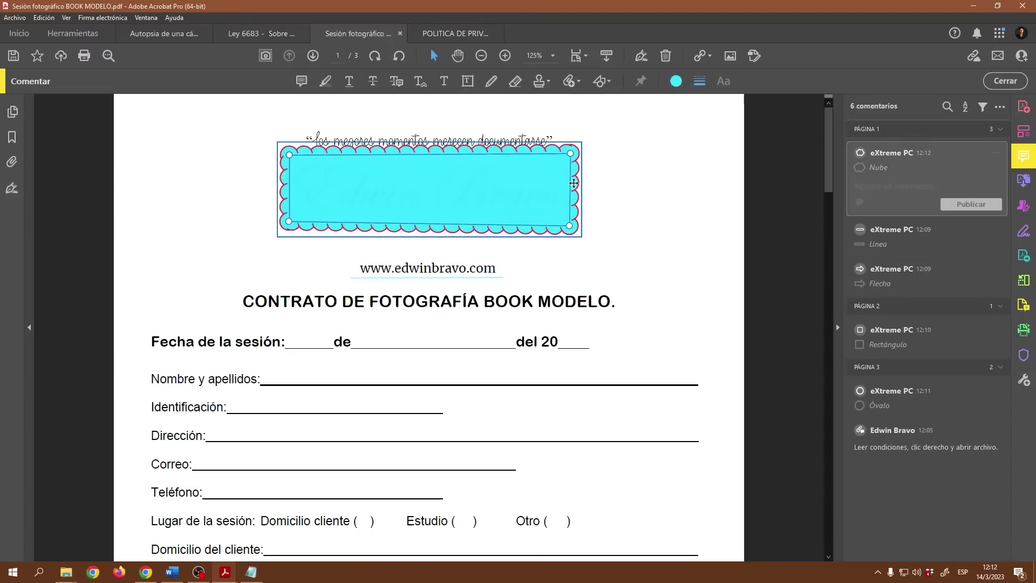
pyautogui.rightClick(484, 205)
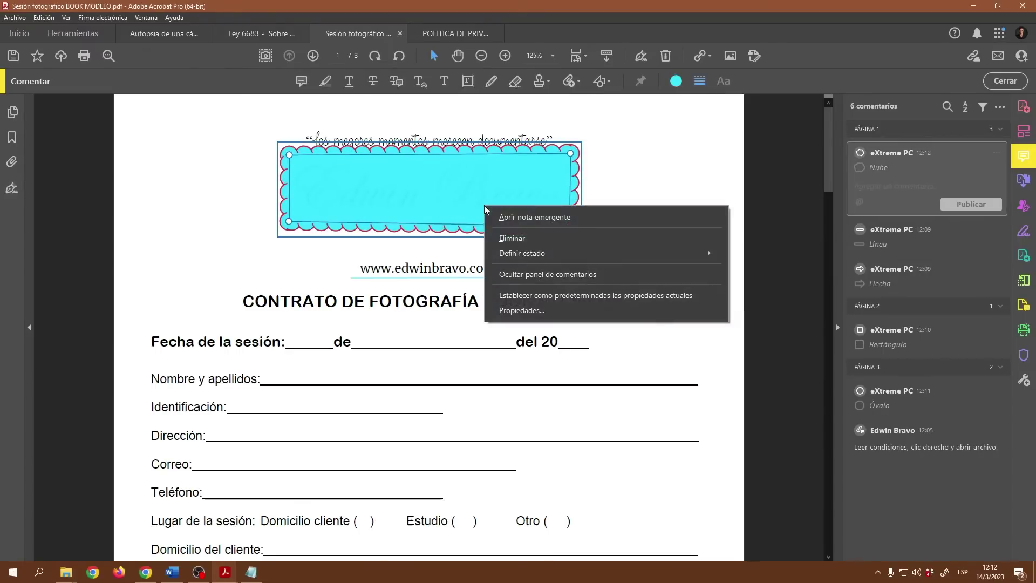
pyautogui.click(532, 311)
pyautogui.moveTo(514, 144)
pyautogui.mouseDown()
pyautogui.moveTo(711, 149)
pyautogui.moveTo(840, 124)
pyautogui.moveTo(824, 126)
pyautogui.mouseUp()
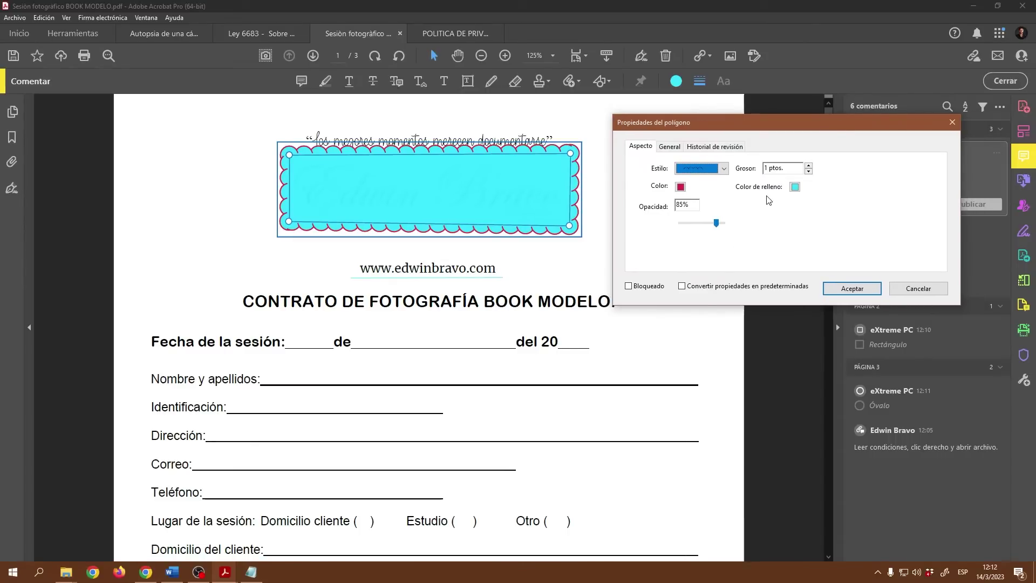
pyautogui.click(794, 187)
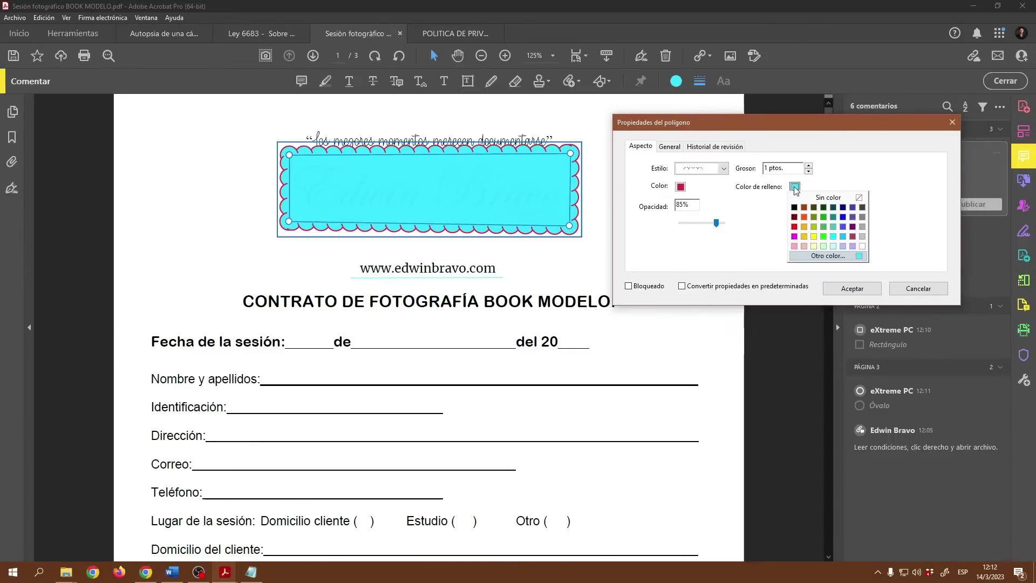
pyautogui.click(858, 200)
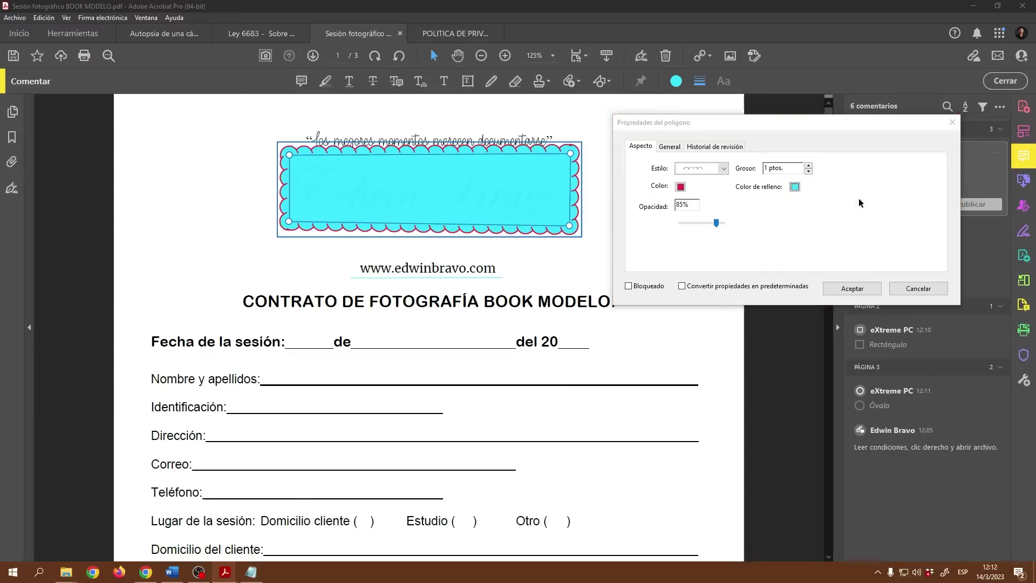
# Step: Try turquoise as the logo cloud's border colour, switch it to bright green, and lower the opacity to 35%
pyautogui.click(681, 187)
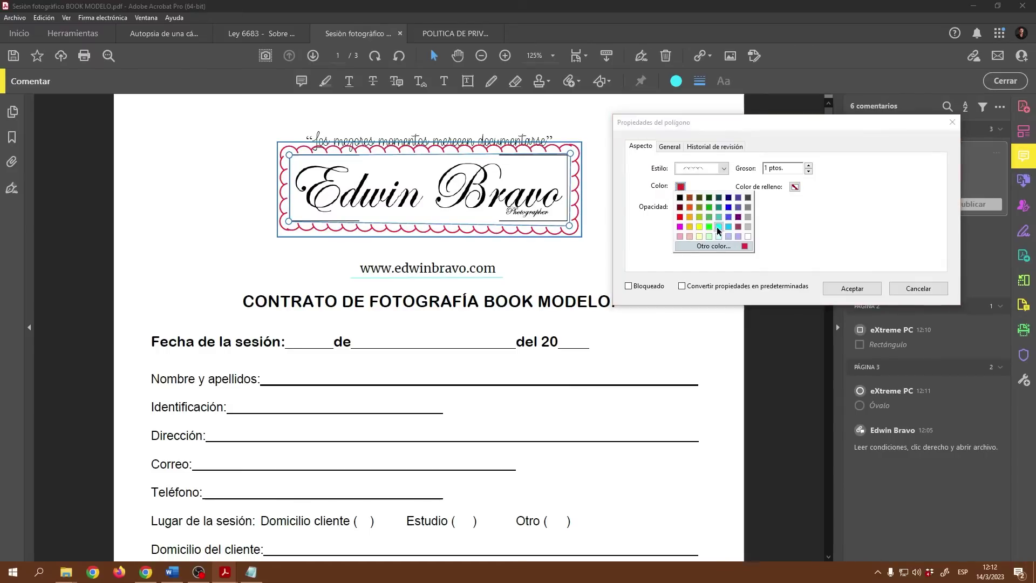
pyautogui.click(718, 227)
pyautogui.click(681, 187)
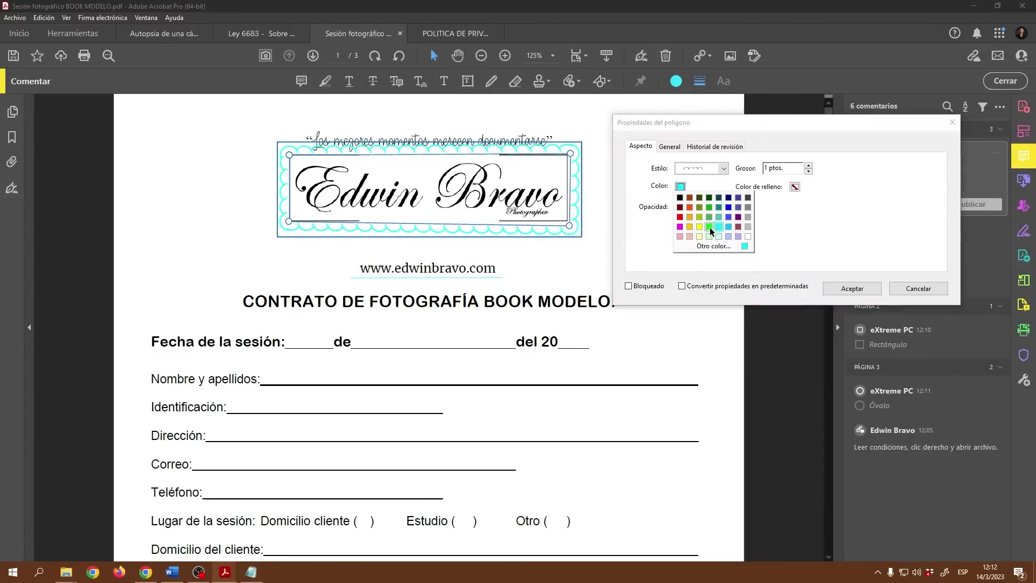
pyautogui.click(710, 228)
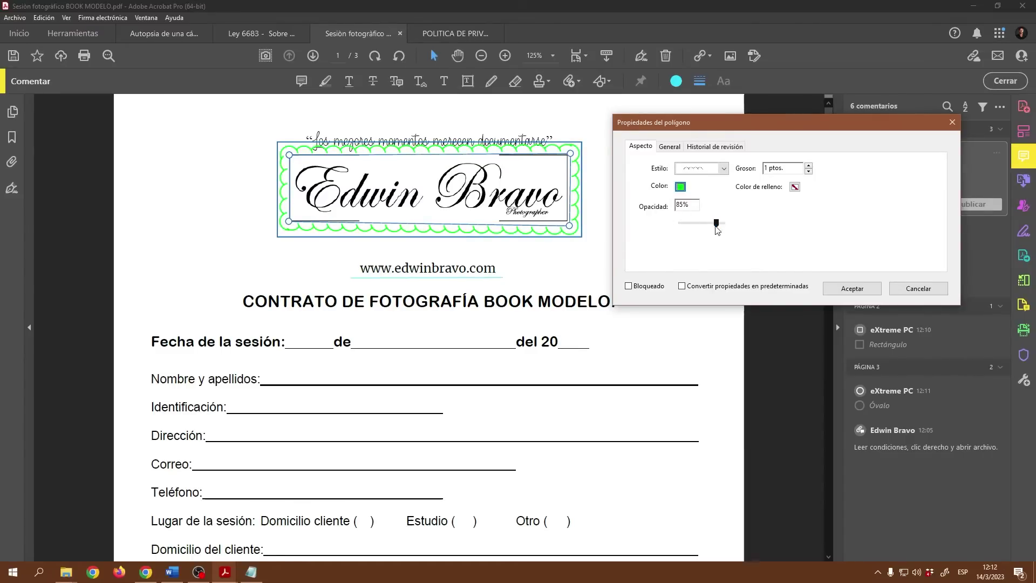
pyautogui.moveTo(716, 223); pyautogui.dragTo(697, 225)
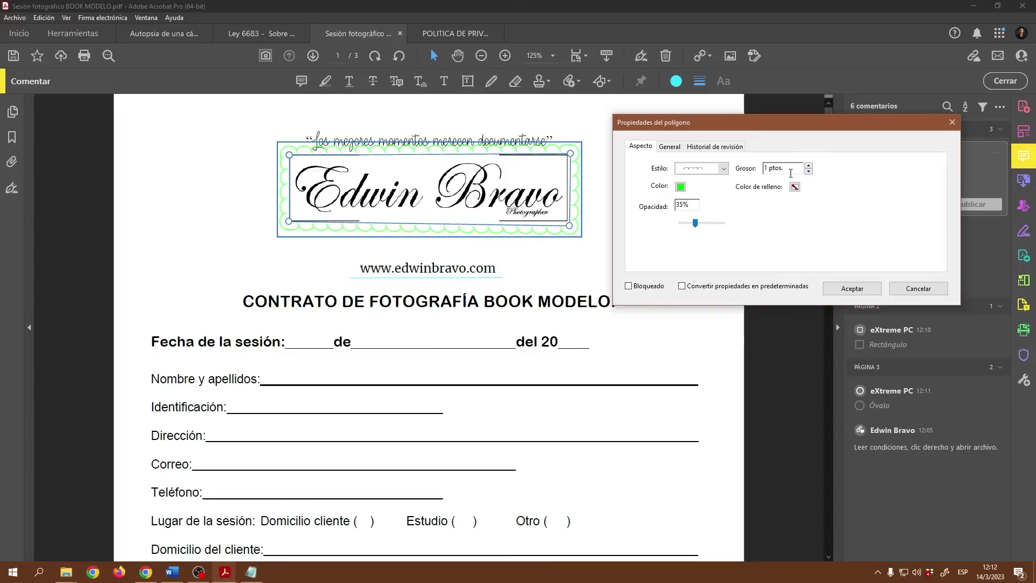
# Step: Set the logo cloud's border thickness to 0,01 pt, give it the smaller-scalloped cloud style, and apply the polygon properties
pyautogui.click(809, 166)
pyautogui.click(808, 166)
pyautogui.click(809, 171)
pyautogui.click(809, 171)
pyautogui.click(725, 169)
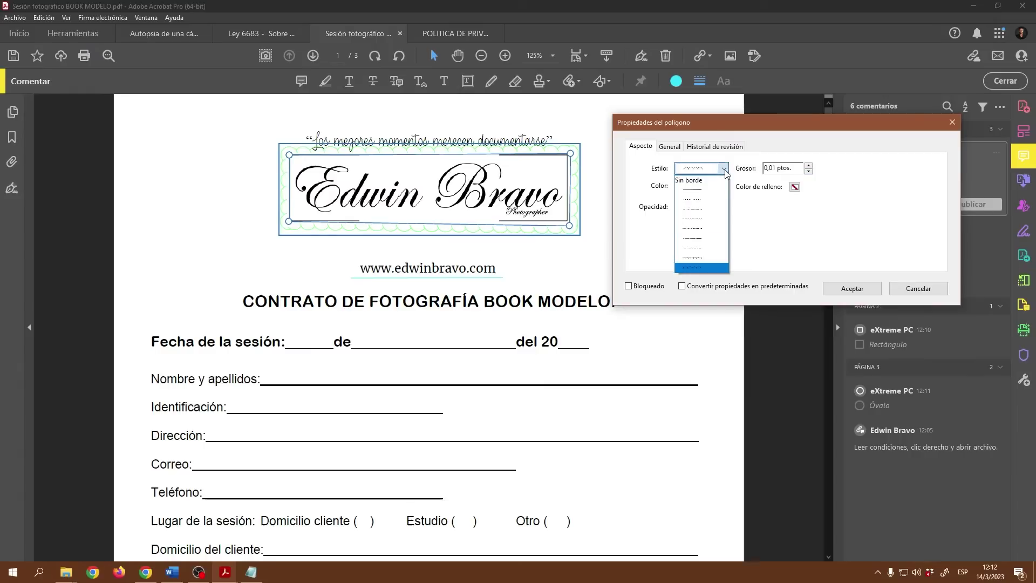
pyautogui.click(693, 258)
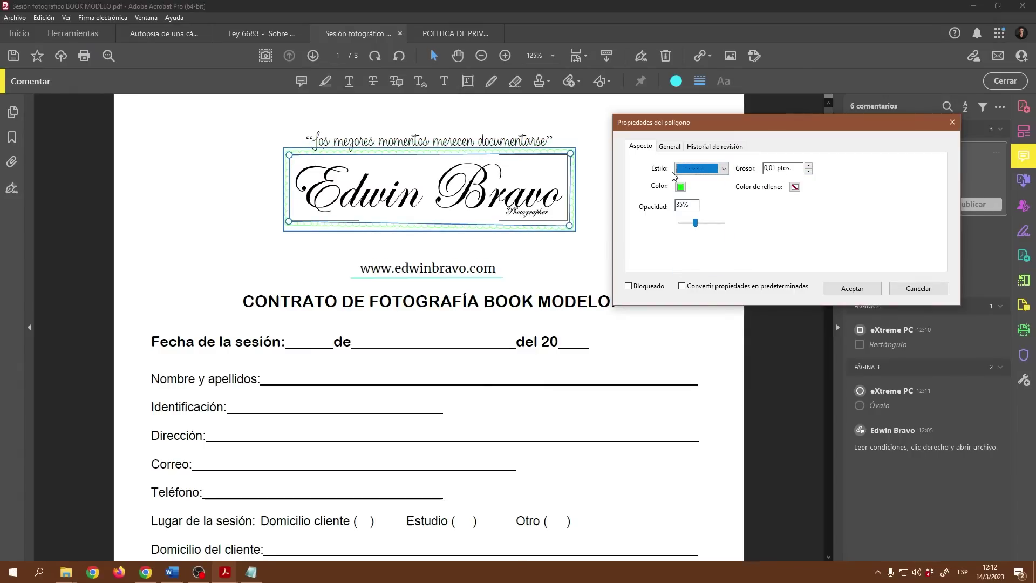
pyautogui.click(670, 147)
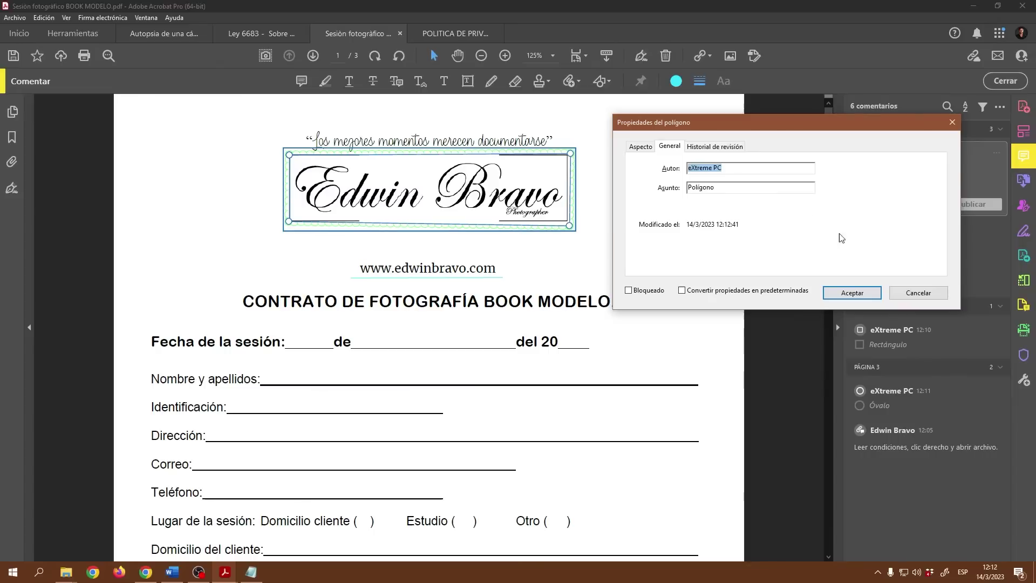
pyautogui.click(854, 295)
pyautogui.click(683, 307)
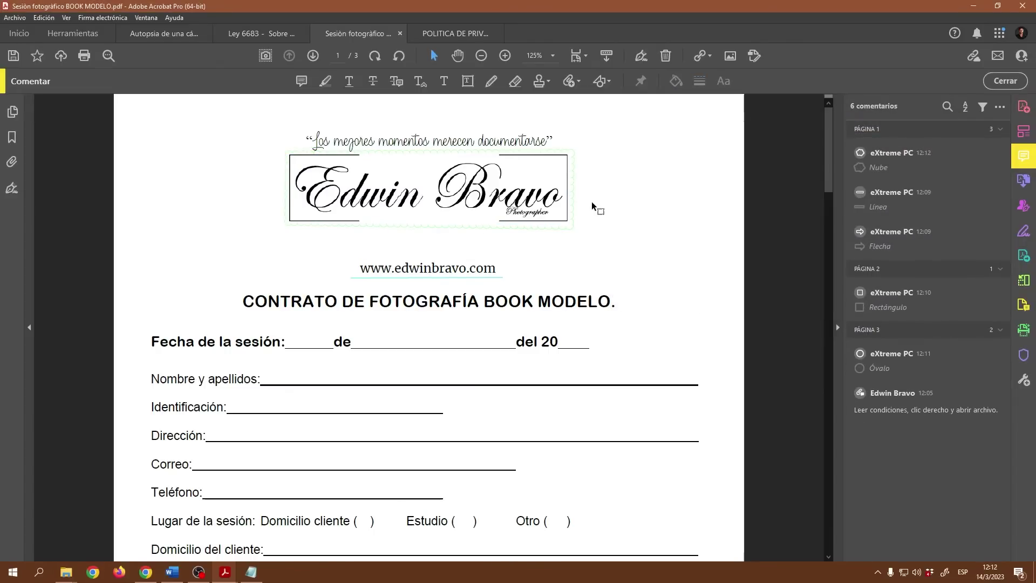
# Step: Fill the logo cloud on page 1 with orange
pyautogui.click(573, 166)
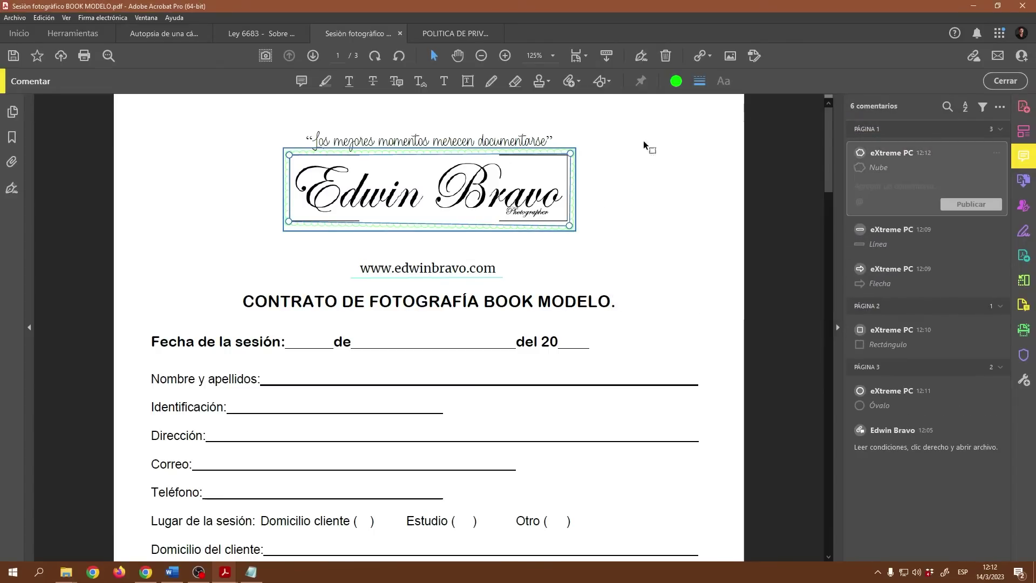
pyautogui.click(676, 81)
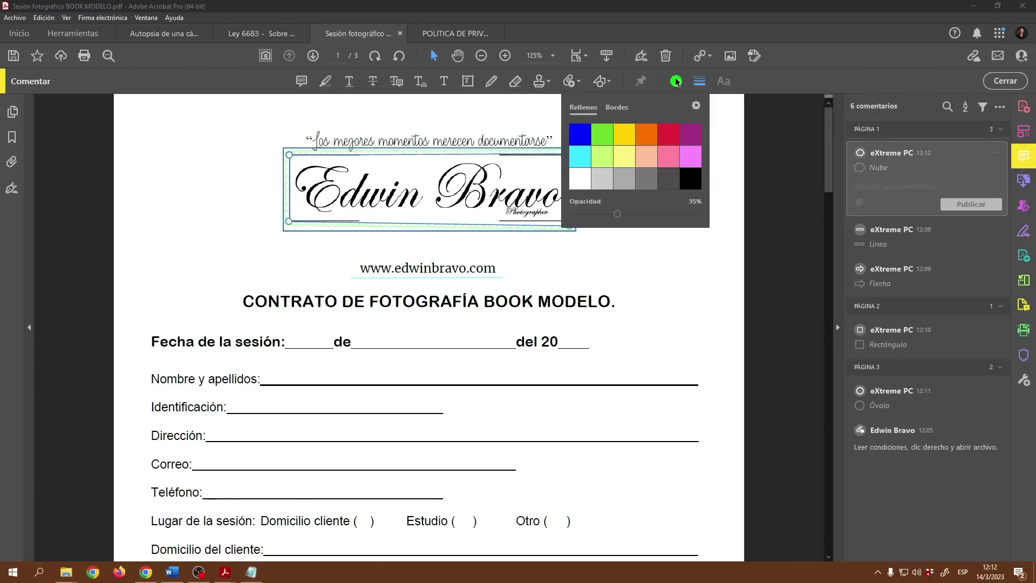
pyautogui.click(643, 136)
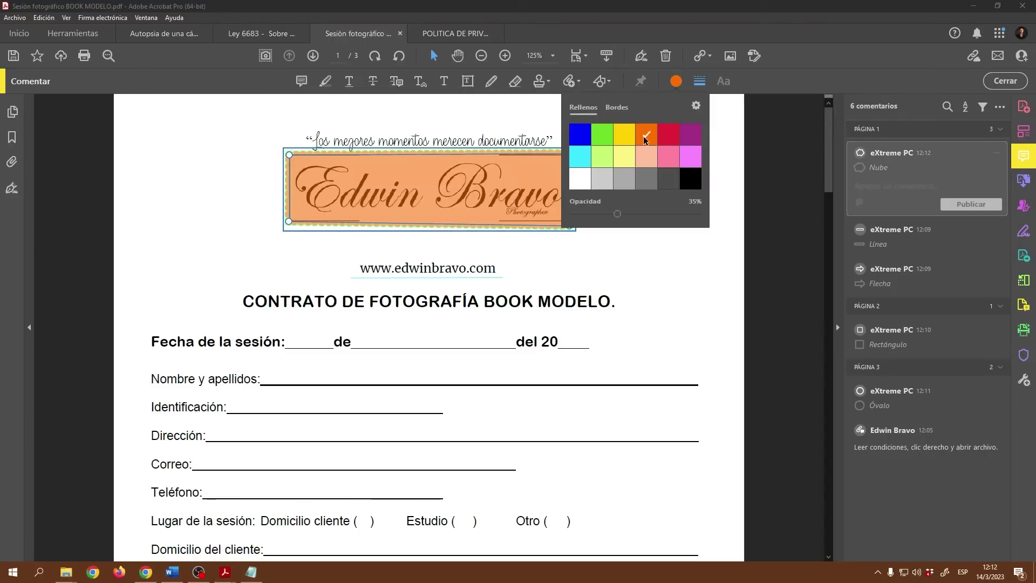
pyautogui.click(688, 283)
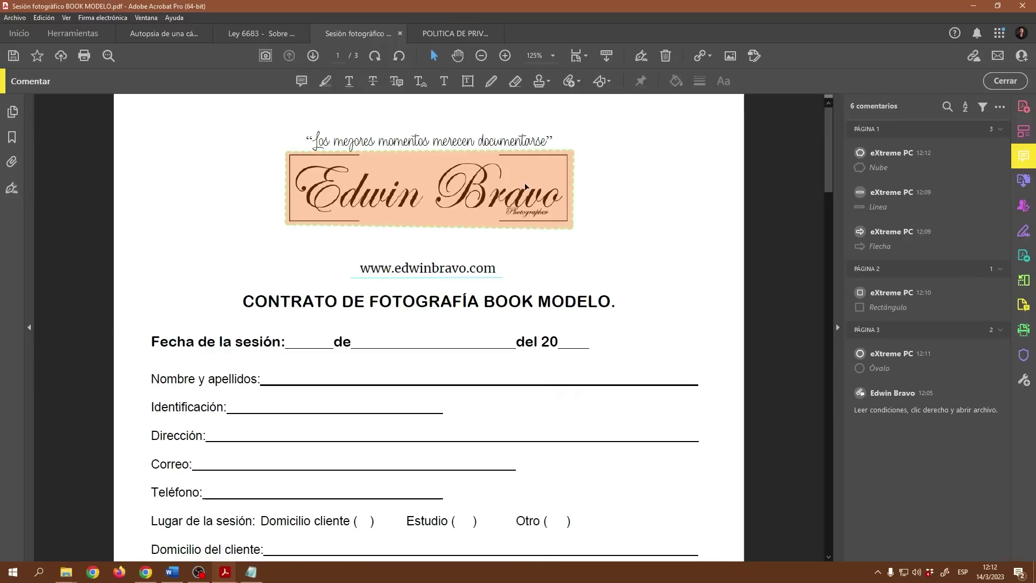
# Step: Remove the logo cloud's fill colour and set its border colour to golden orange in the polygon properties
pyautogui.rightClick(548, 174)
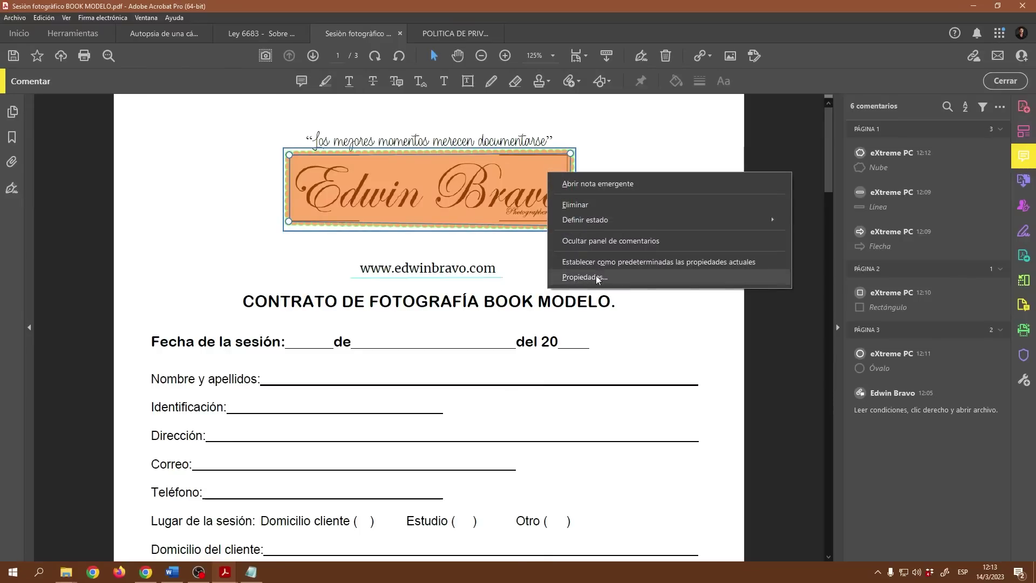
pyautogui.click(573, 159)
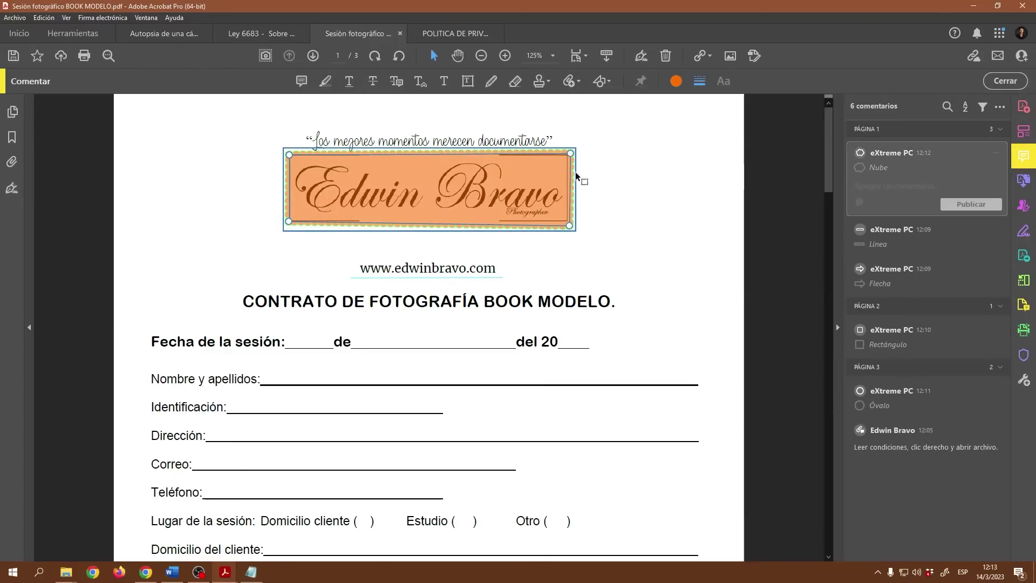
pyautogui.rightClick(576, 173)
pyautogui.click(620, 278)
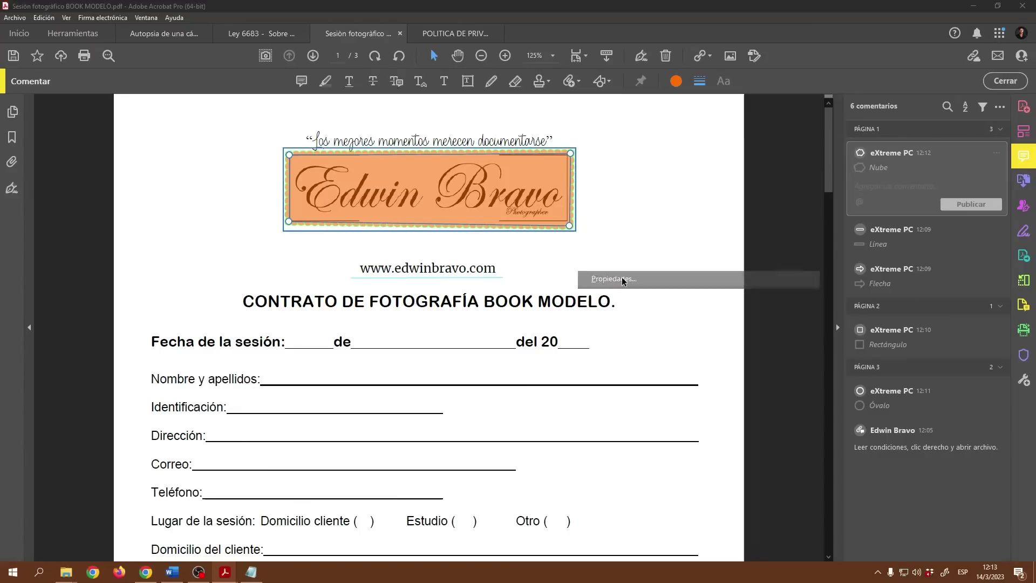
pyautogui.moveTo(519, 148); pyautogui.dragTo(668, 159)
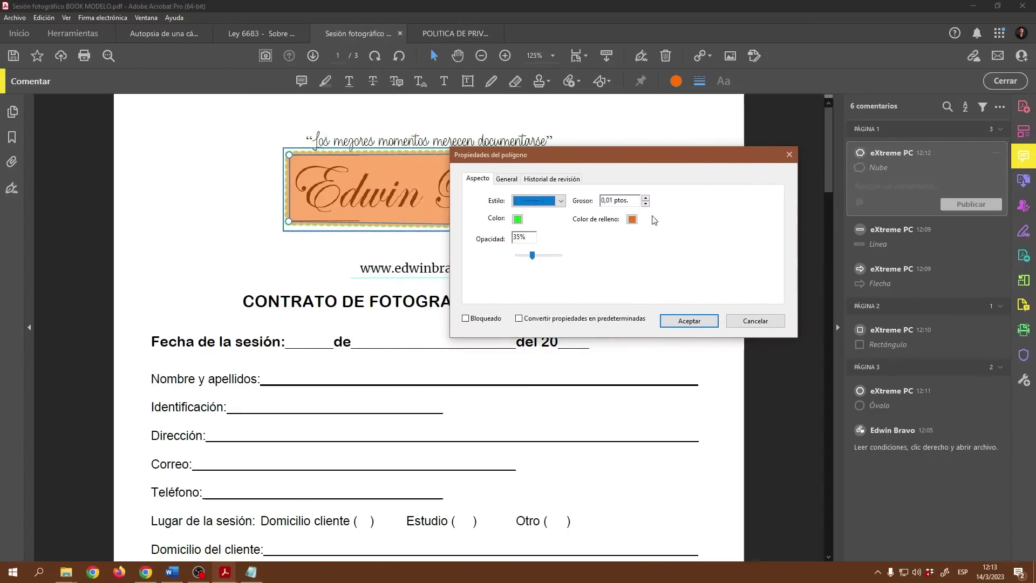
pyautogui.click(632, 218)
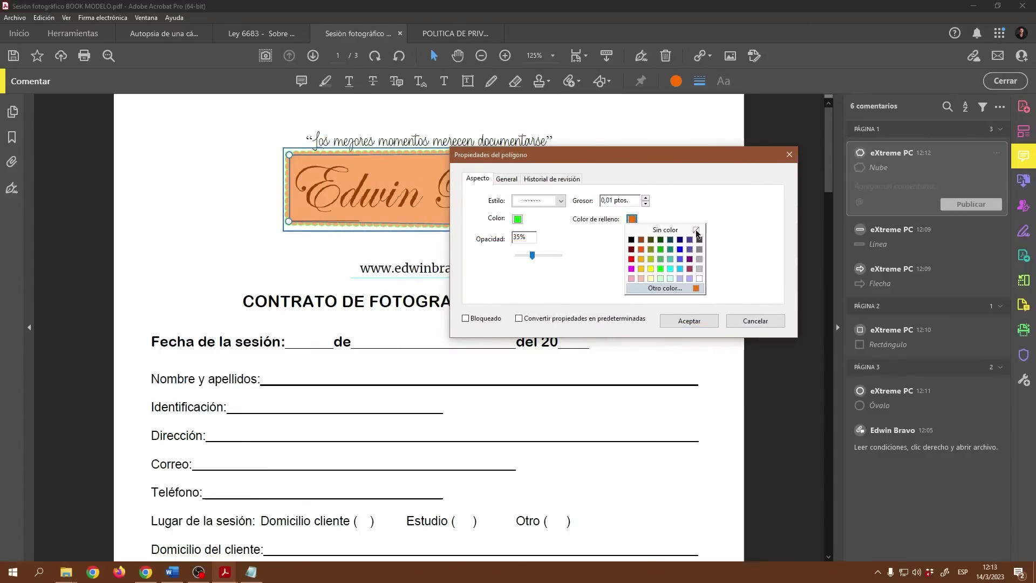
pyautogui.click(677, 230)
pyautogui.click(517, 219)
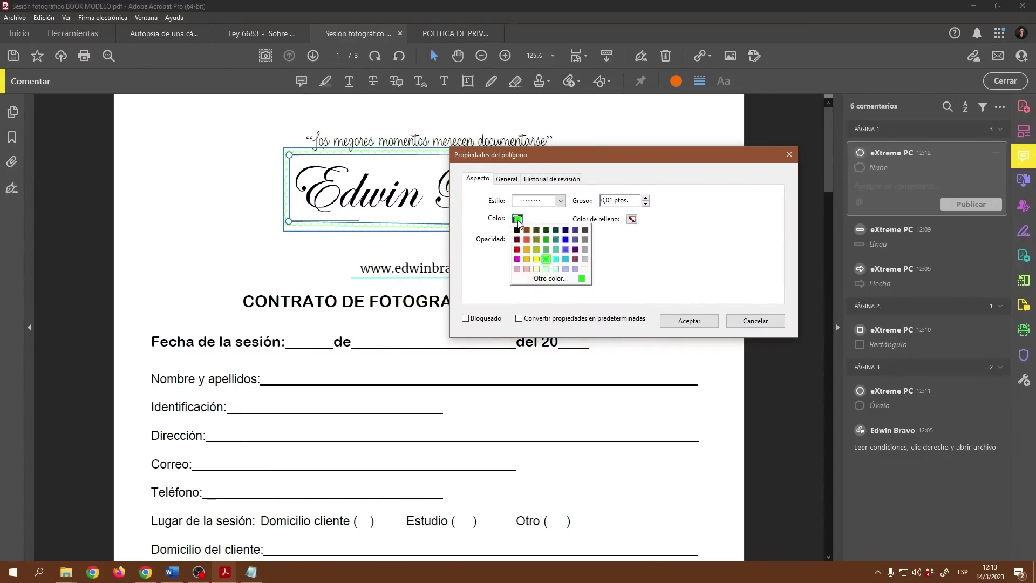
pyautogui.click(526, 249)
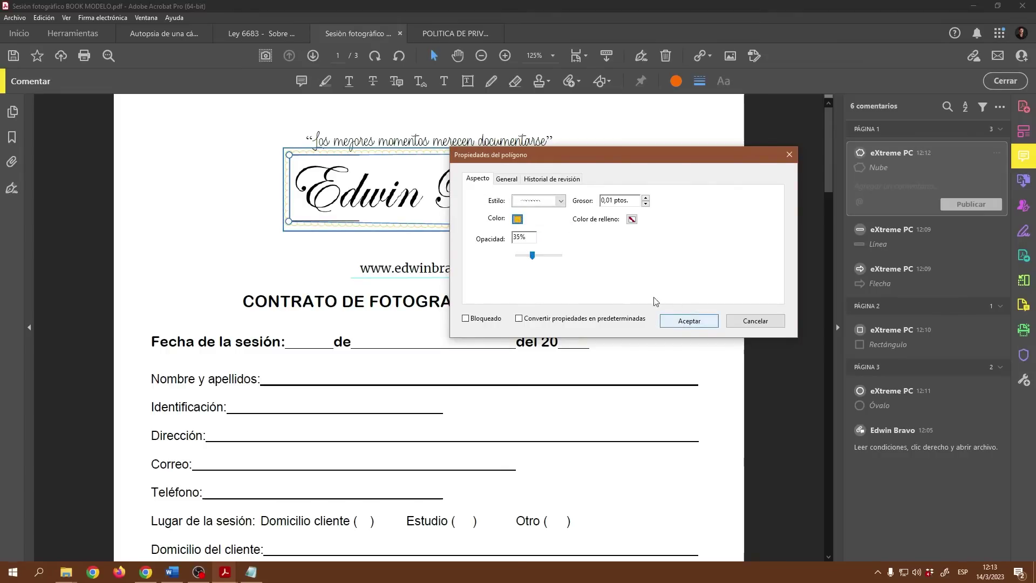
pyautogui.click(699, 324)
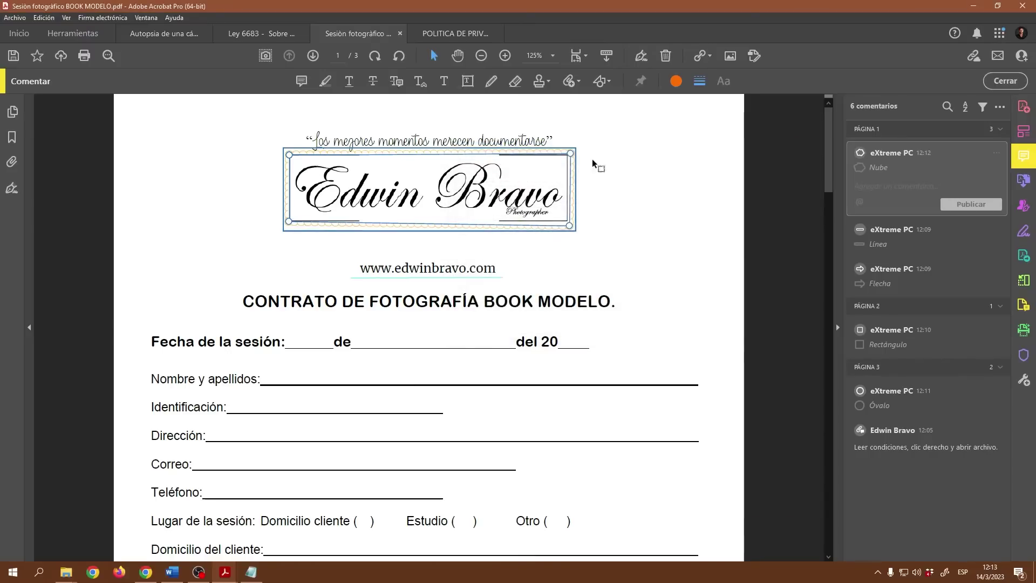
# Step: Draw a trial connected-lines shape around the client signature area on page 3, ending with a few zigzag segments, and delete it
pyautogui.click(607, 81)
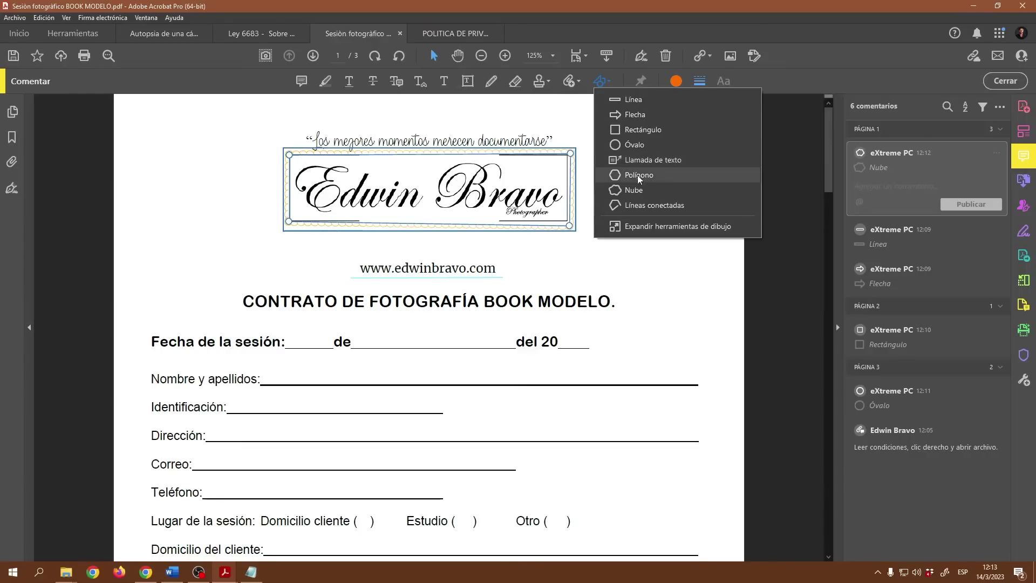
pyautogui.click(667, 209)
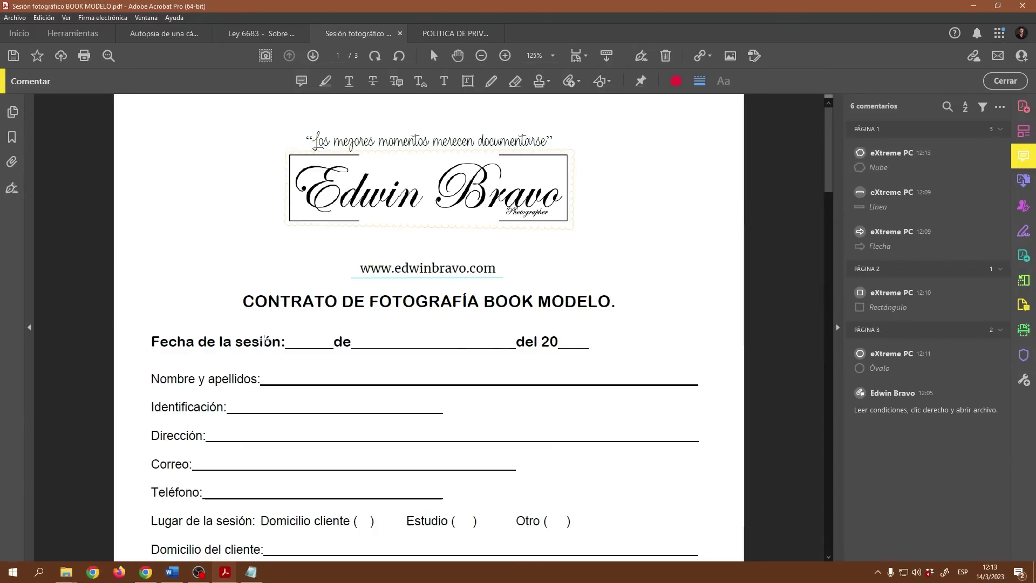
pyautogui.scroll(-10, 497, 339)
pyautogui.scroll(-15, 468, 385)
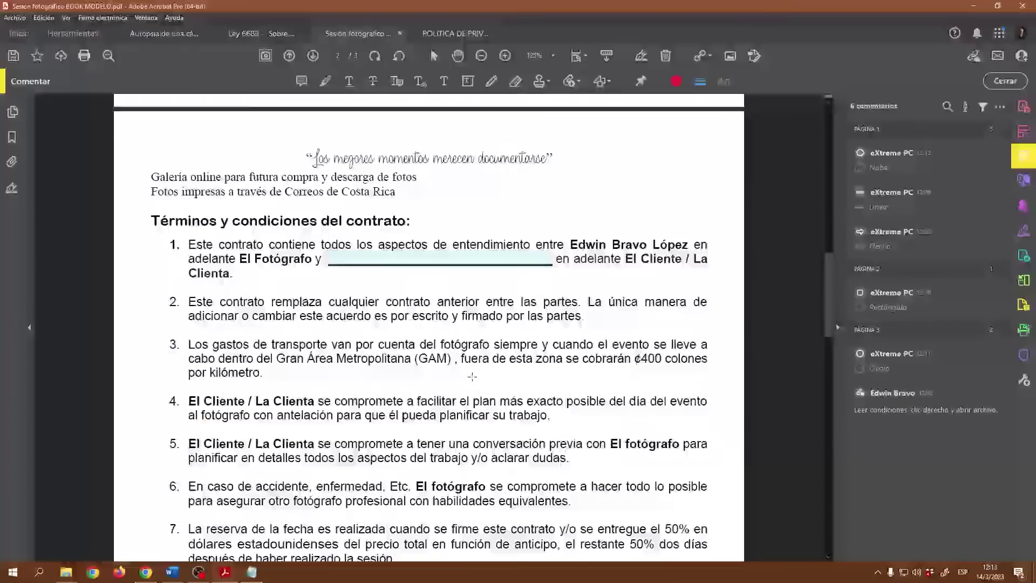
pyautogui.scroll(-5, 482, 362)
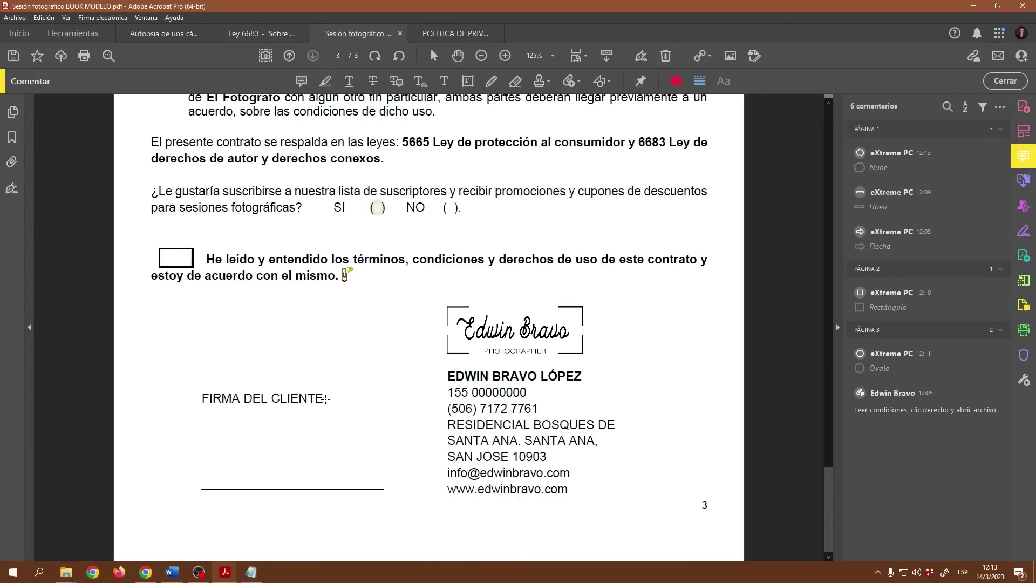
pyautogui.moveTo(223, 407)
pyautogui.mouseDown()
pyautogui.moveTo(397, 409)
pyautogui.moveTo(391, 491)
pyautogui.moveTo(394, 481)
pyautogui.moveTo(194, 484)
pyautogui.moveTo(197, 406)
pyautogui.mouseUp()
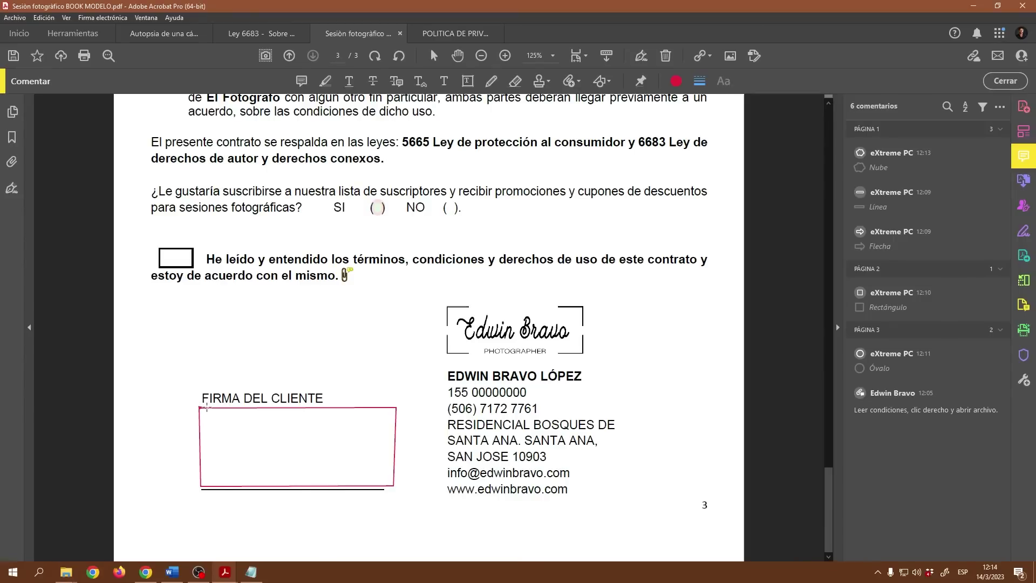
pyautogui.moveTo(223, 427)
pyautogui.mouseDown()
pyautogui.moveTo(199, 411)
pyautogui.moveTo(229, 451)
pyautogui.mouseUp()
pyautogui.click(240, 430)
pyautogui.click(214, 407)
pyautogui.doubleClick(351, 461)
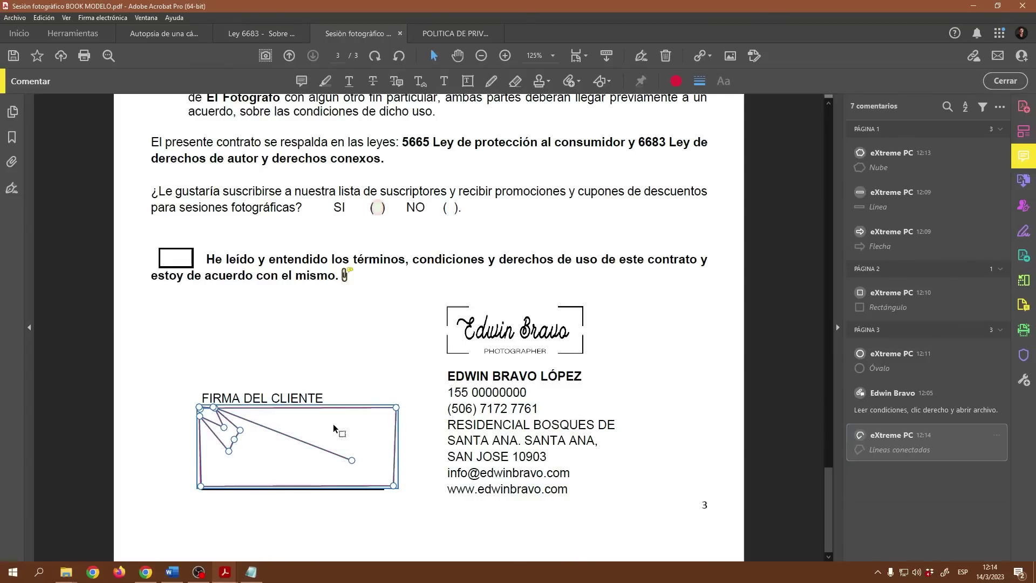
pyautogui.press('Delete')
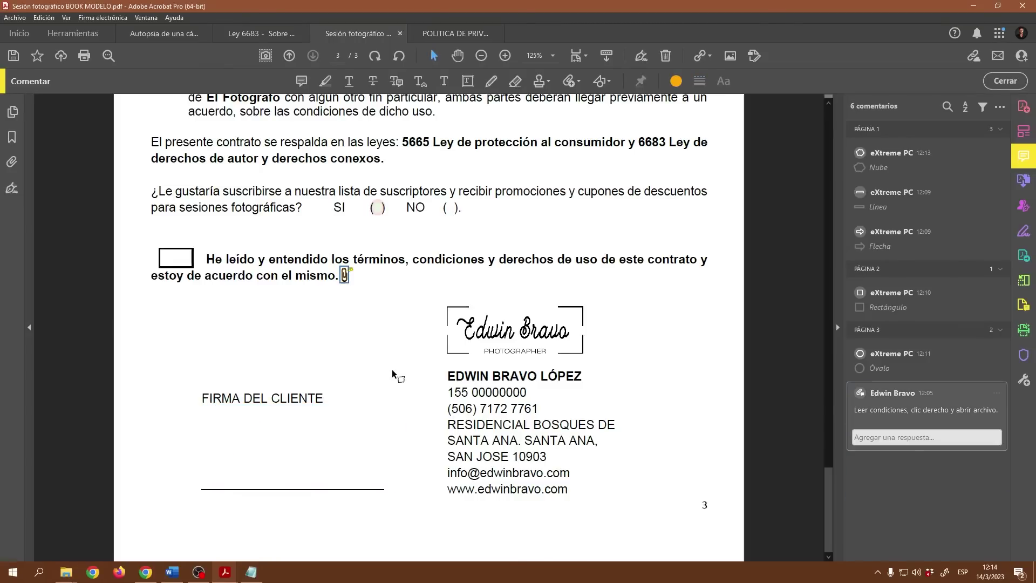
# Step: Place an empty trial text callout above the client signature label on page 3 and delete it
pyautogui.click(608, 84)
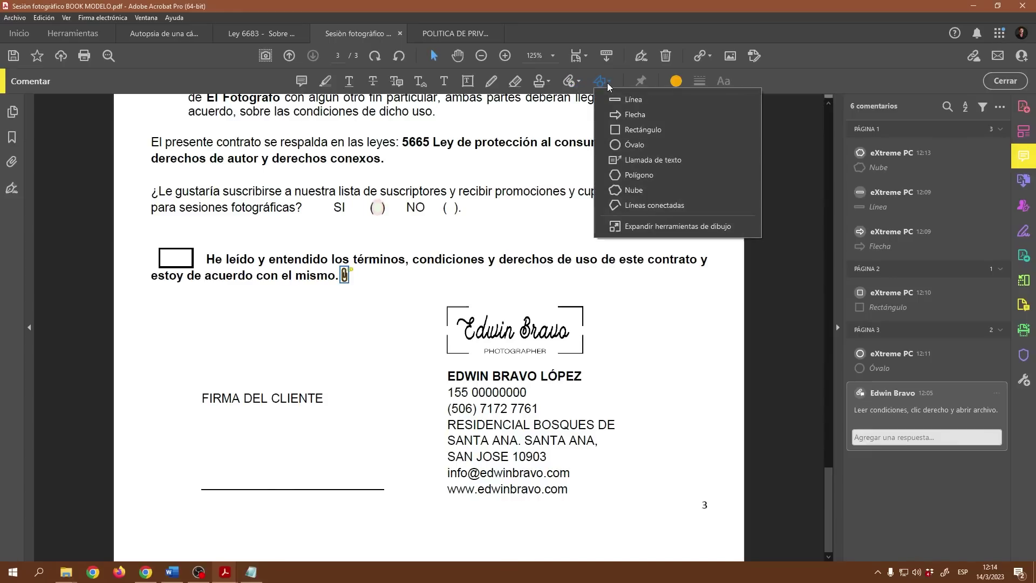
pyautogui.click(668, 160)
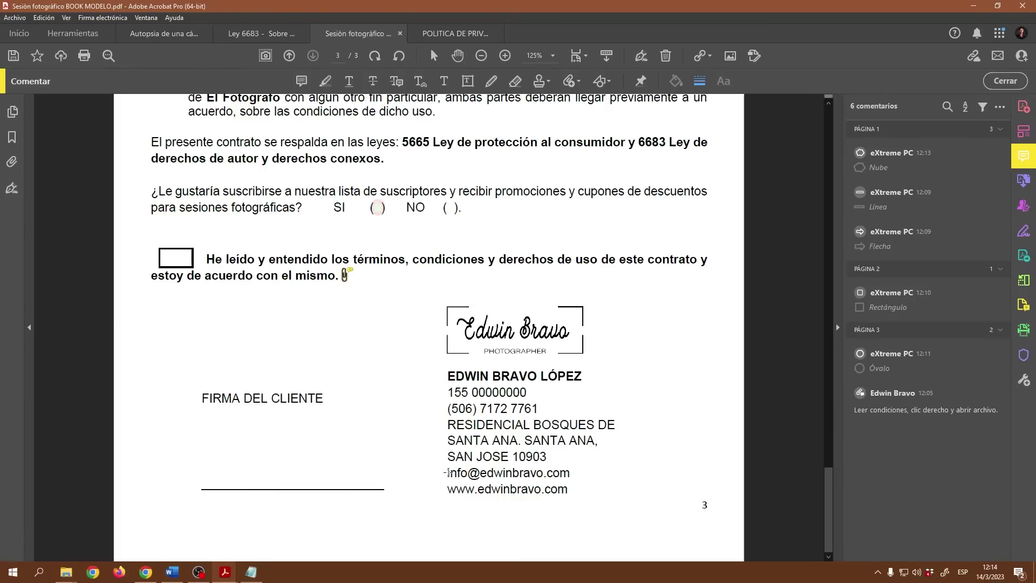
pyautogui.click(321, 340)
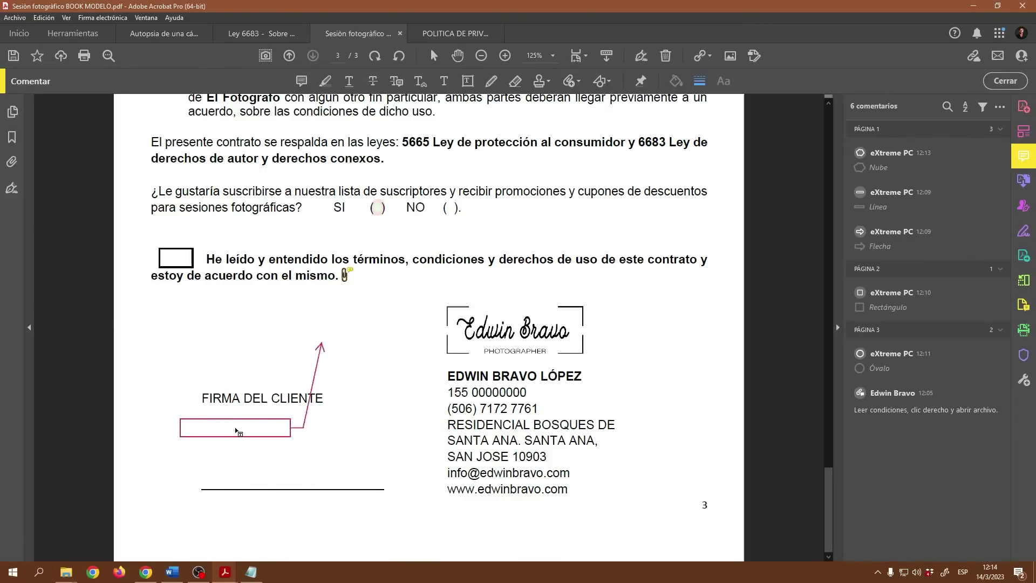
pyautogui.click(244, 316)
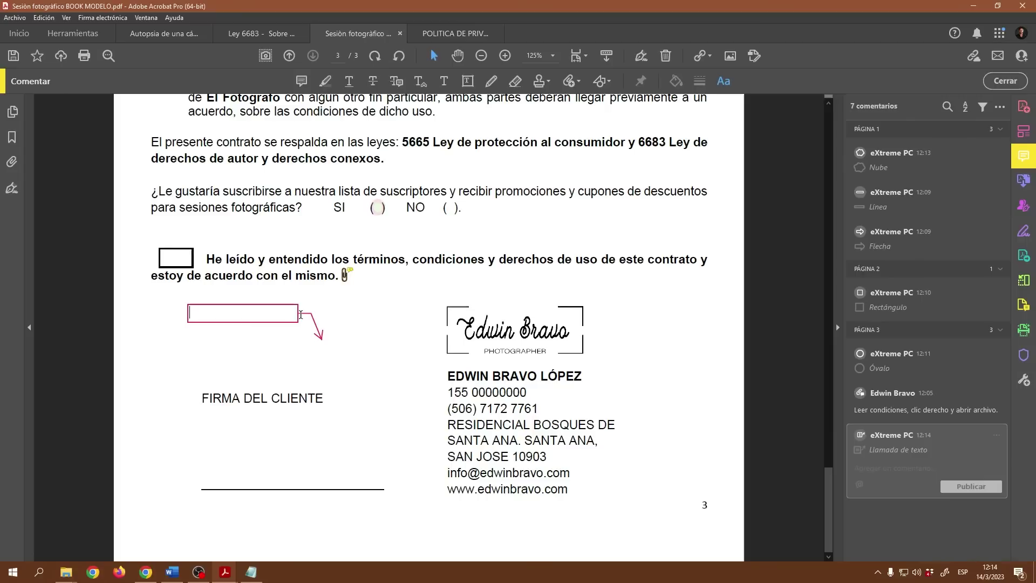
pyautogui.click(336, 371)
pyautogui.click(299, 314)
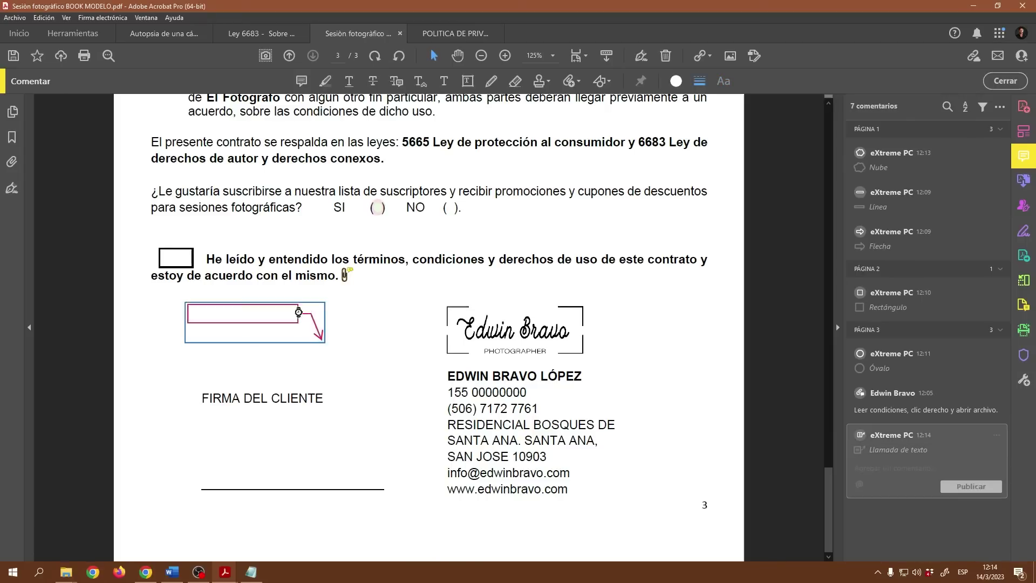
pyautogui.press('Delete')
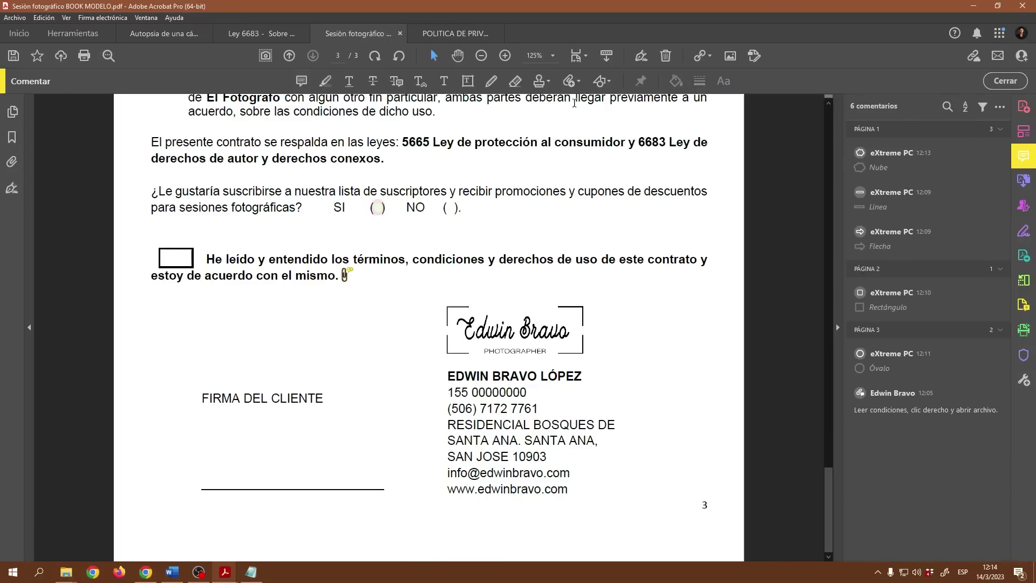
# Step: Add a text callout reading "Firmar y enviar" below the photographer's contact details on page 3, with its arrow pointing at the client signature line
pyautogui.click(602, 81)
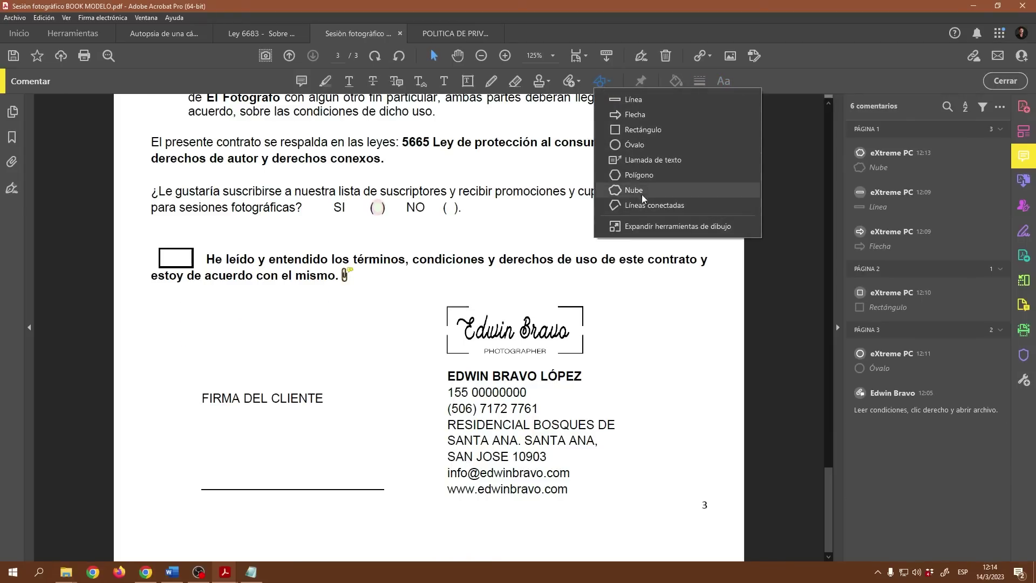
pyautogui.click(645, 161)
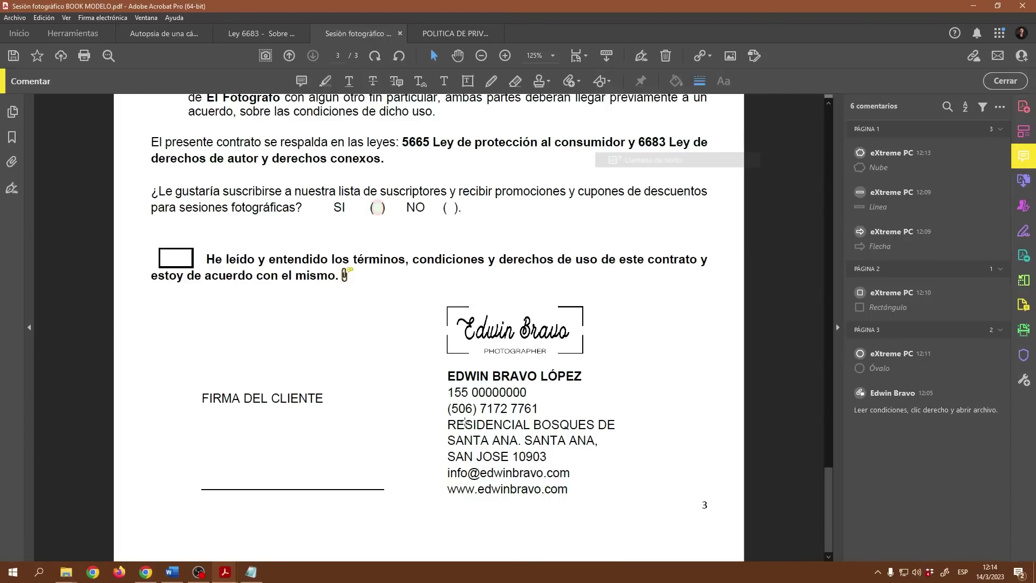
pyautogui.moveTo(313, 484)
pyautogui.mouseDown()
pyautogui.moveTo(353, 475)
pyautogui.moveTo(381, 437)
pyautogui.moveTo(402, 371)
pyautogui.moveTo(388, 337)
pyautogui.moveTo(227, 352)
pyautogui.moveTo(363, 367)
pyautogui.moveTo(449, 518)
pyautogui.moveTo(507, 518)
pyautogui.mouseUp()
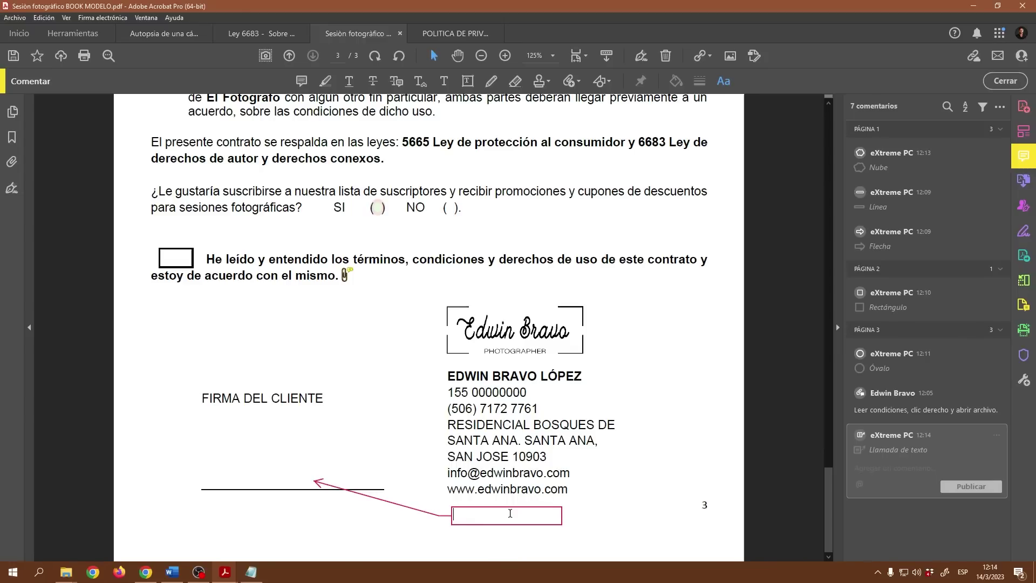
pyautogui.write('Firmar y enviar')
pyautogui.moveTo(541, 517); pyautogui.dragTo(432, 515)
pyautogui.click(546, 520)
pyautogui.rightClick(549, 520)
pyautogui.click(589, 531)
pyautogui.click(546, 522)
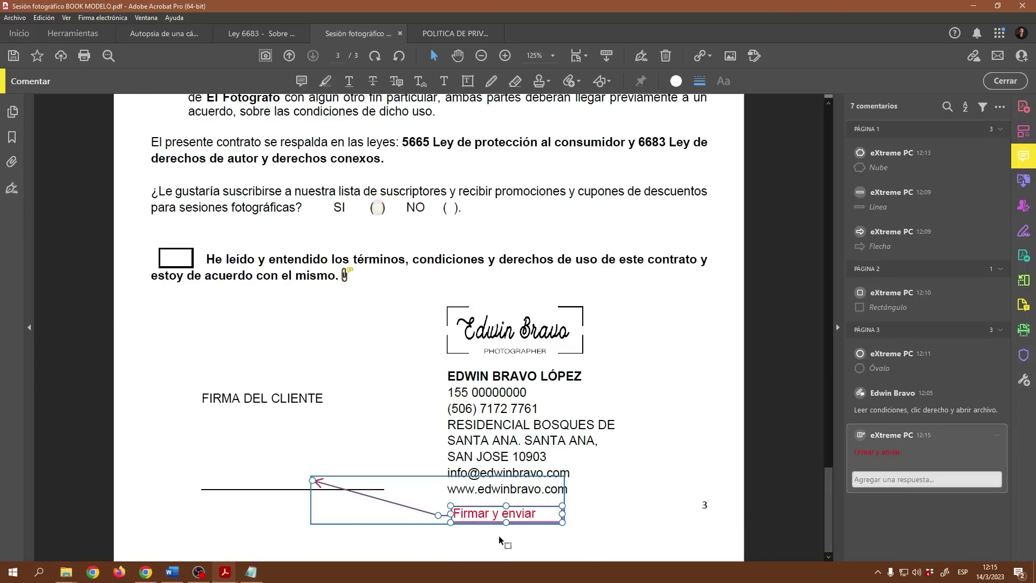
# Step: Set the "Firmar y enviar" callout's border colour to golden orange and its fill to no colour in the callout properties
pyautogui.rightClick(530, 514)
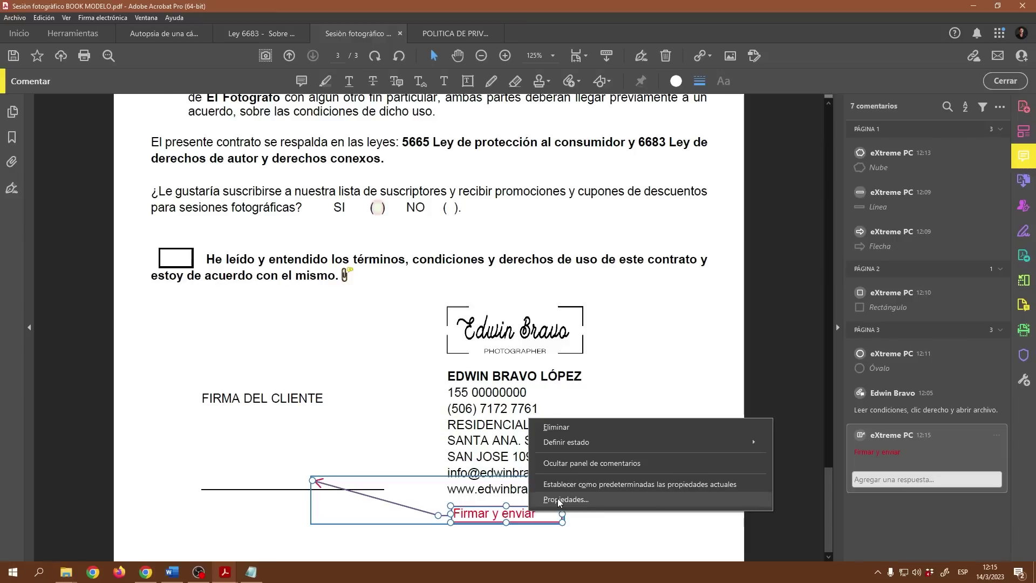
pyautogui.click(558, 497)
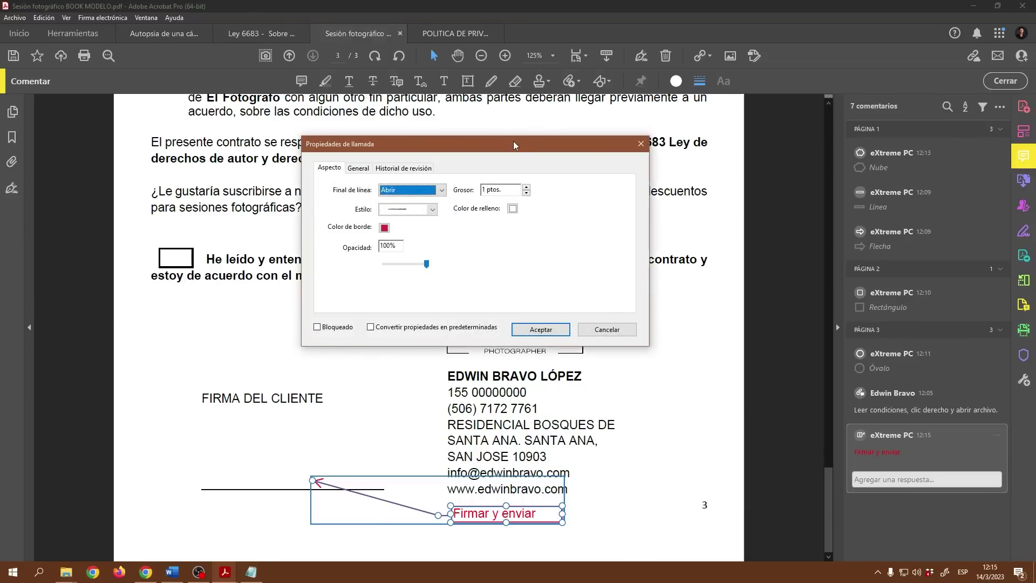
pyautogui.moveTo(513, 141); pyautogui.dragTo(718, 119)
pyautogui.click(590, 206)
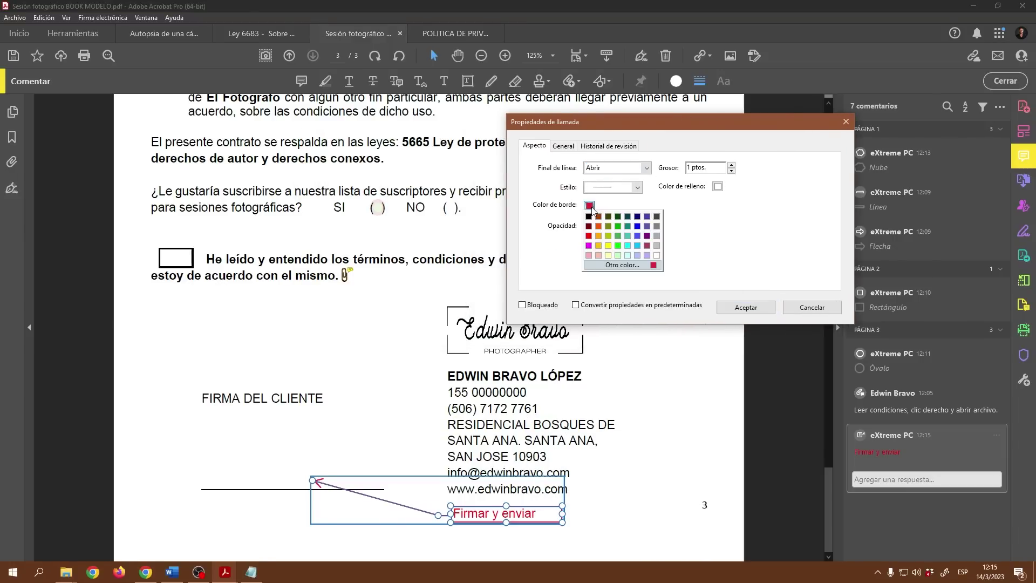
pyautogui.click(599, 237)
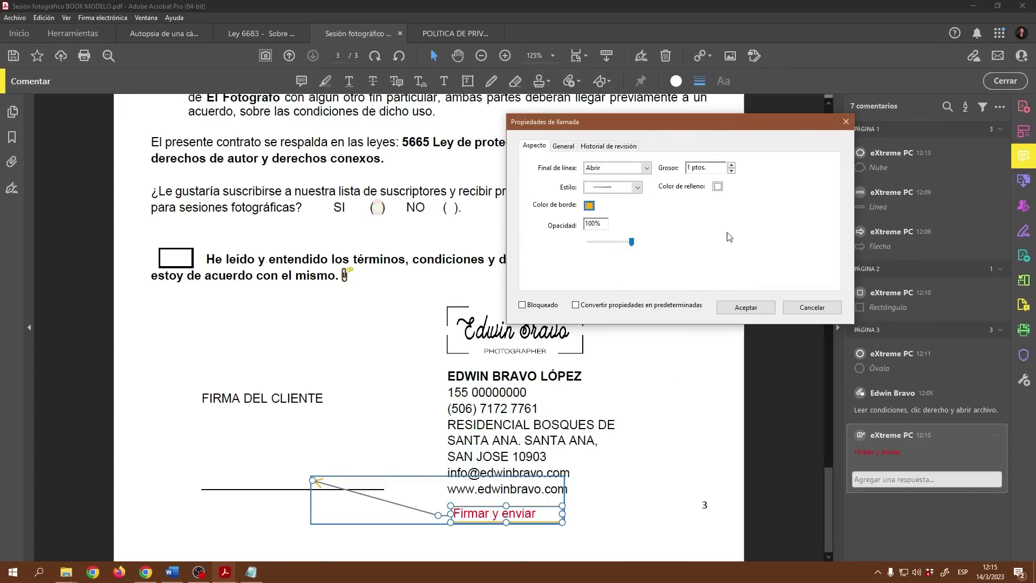
pyautogui.click(718, 186)
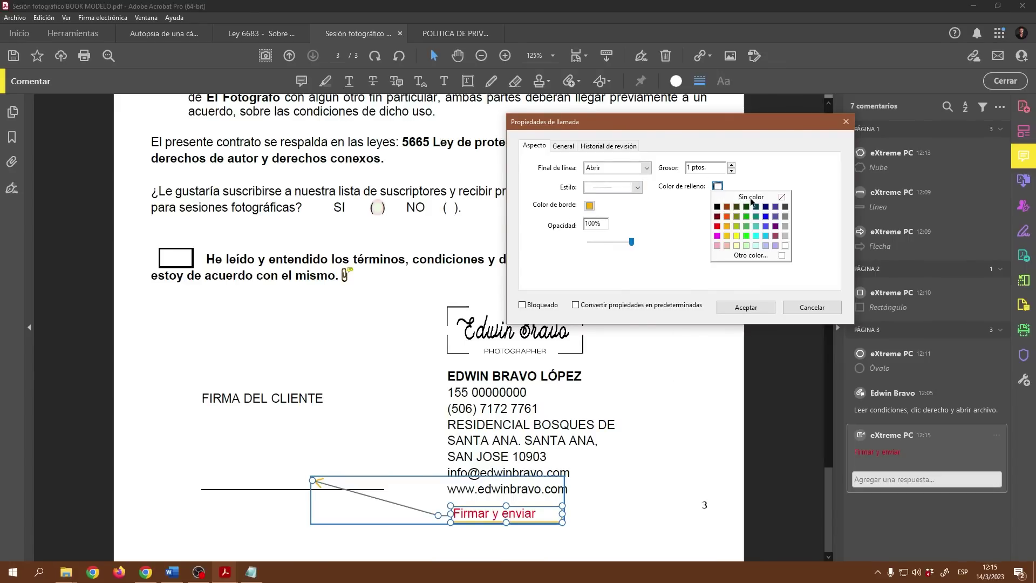
pyautogui.click(782, 198)
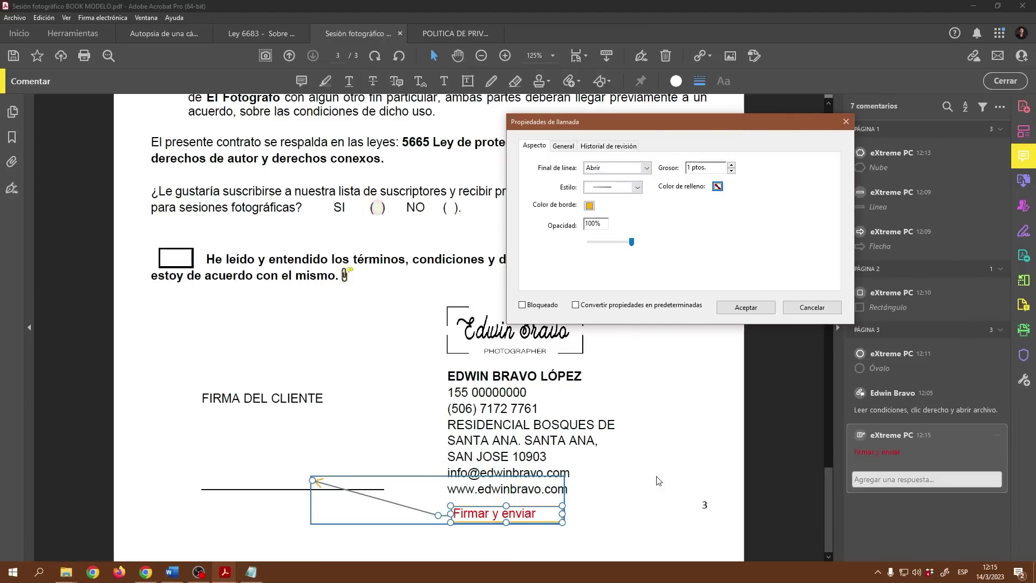
pyautogui.click(750, 308)
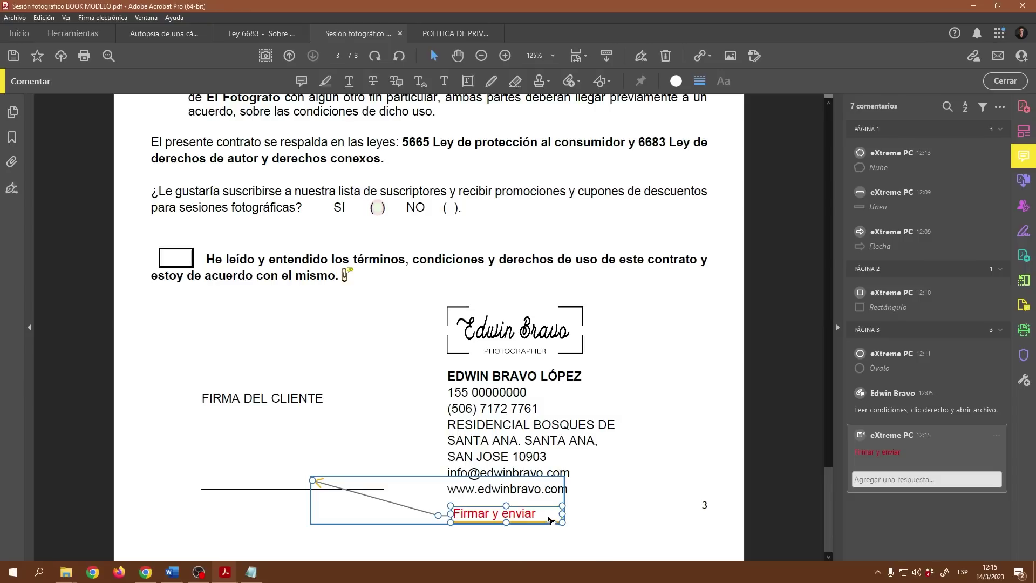
pyautogui.click(666, 465)
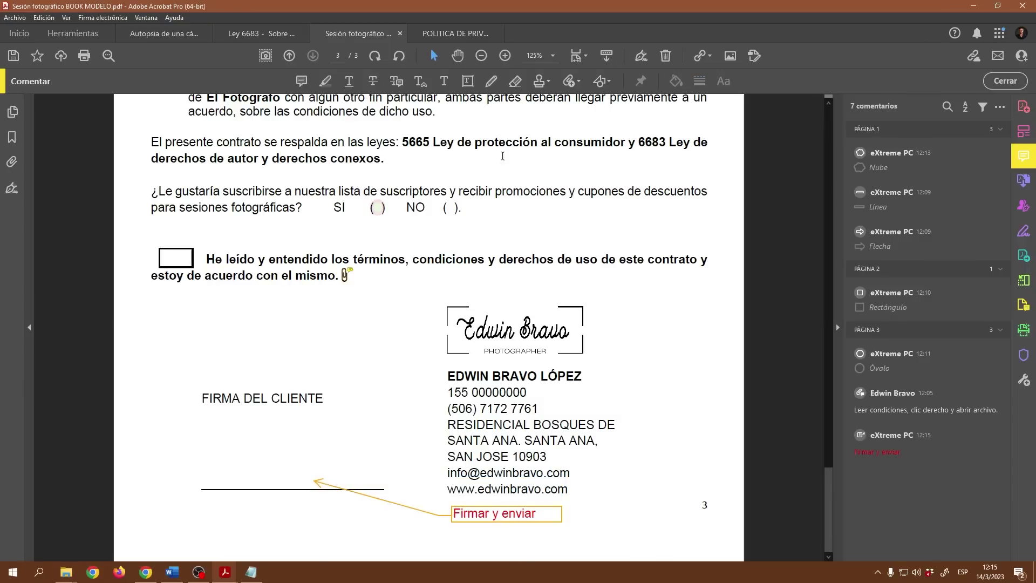
pyautogui.click(603, 85)
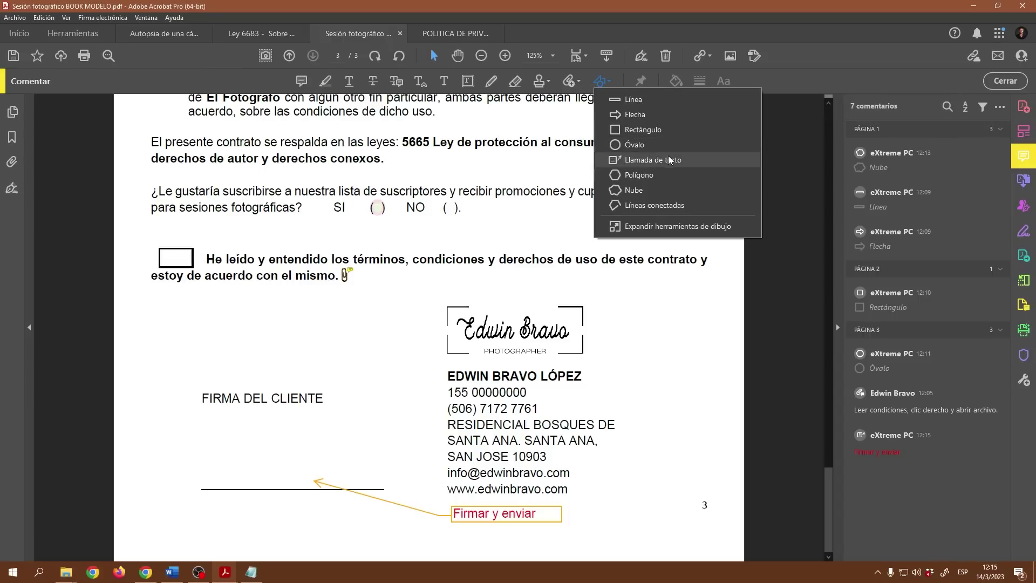
pyautogui.click(650, 380)
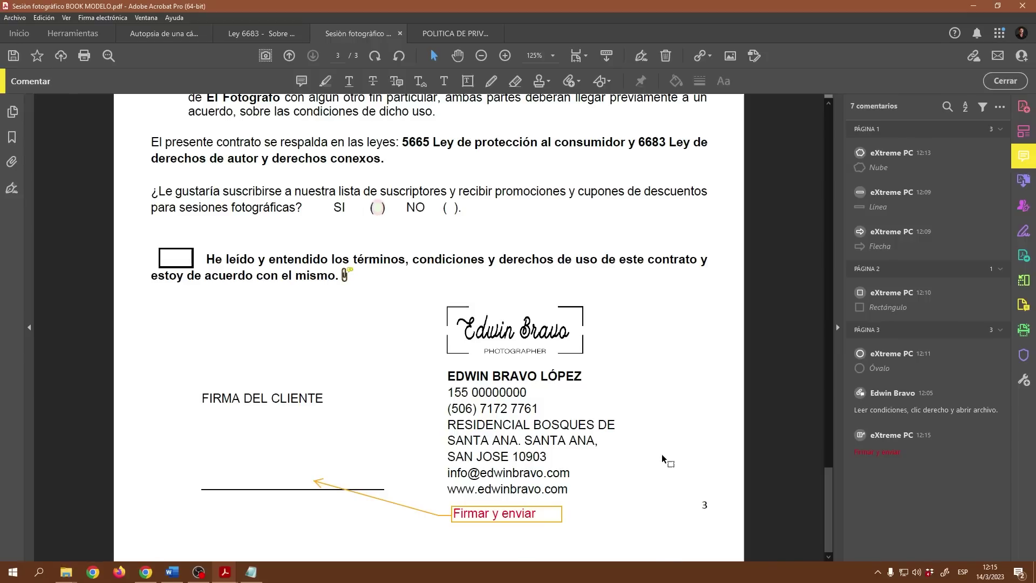
pyautogui.scroll(3, 643, 393)
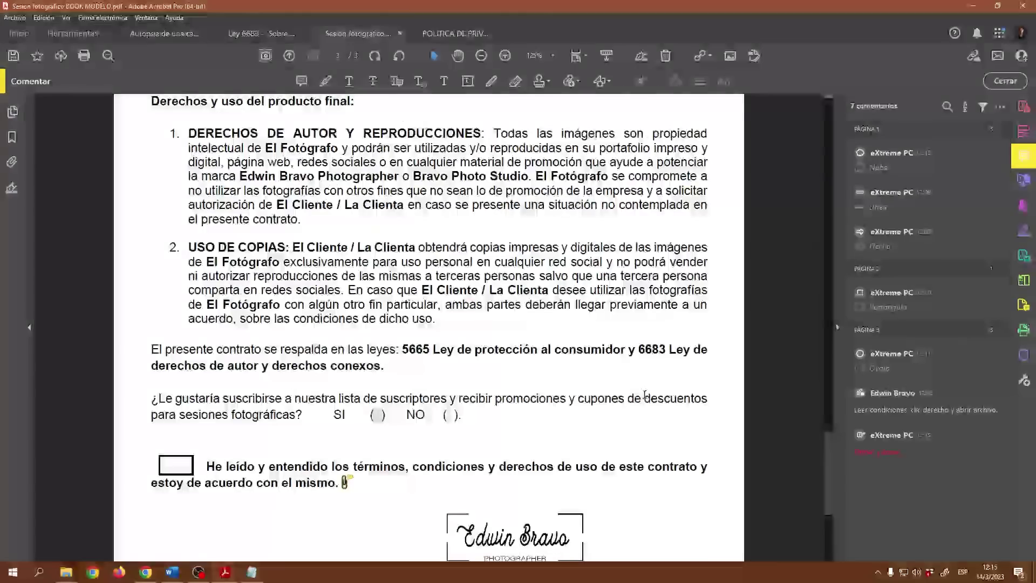